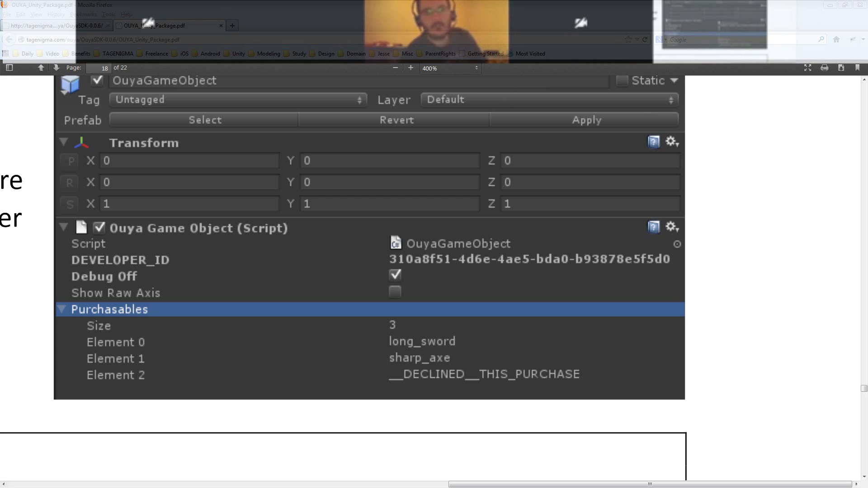
Step: Read the Script section of the OUYA Unity package PDF, covering purchasables setup and listener registration in Awake and OnDestroy
{"action": "key", "text": "alt+Tab"}
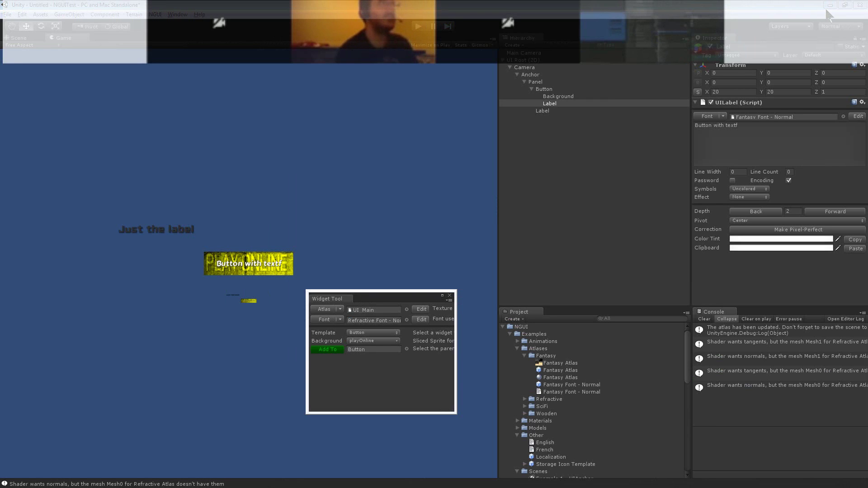
{"action": "left_click", "coordinate": [830, 6]}
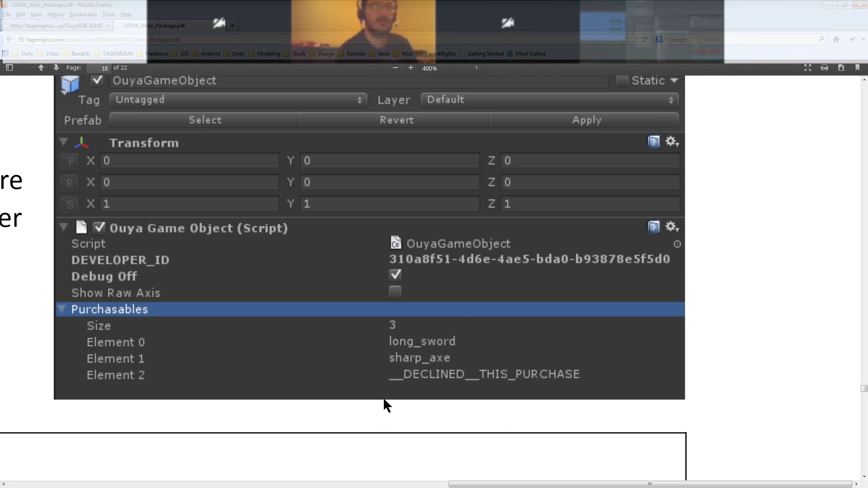
{"action": "scroll", "coordinate": [383, 397], "scroll_direction": "down", "scroll_amount": 3}
{"action": "scroll", "coordinate": [344, 350], "scroll_direction": "down", "scroll_amount": 1}
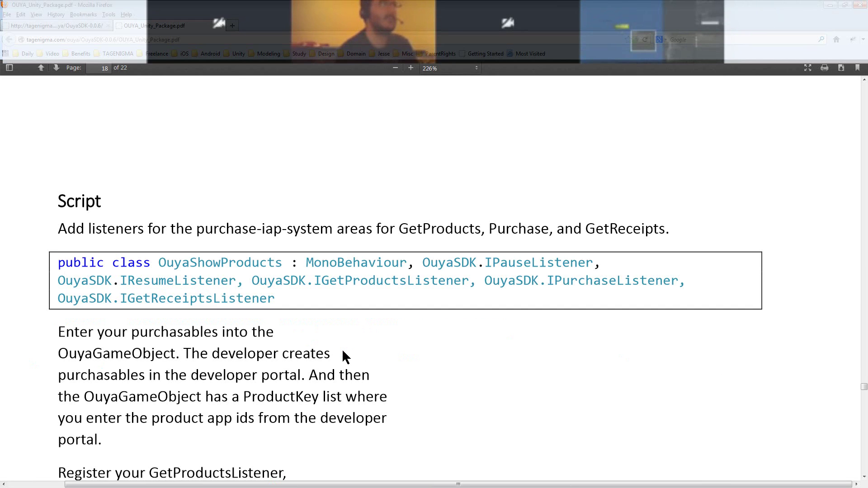
{"action": "scroll", "coordinate": [343, 351], "scroll_direction": "down", "scroll_amount": 1}
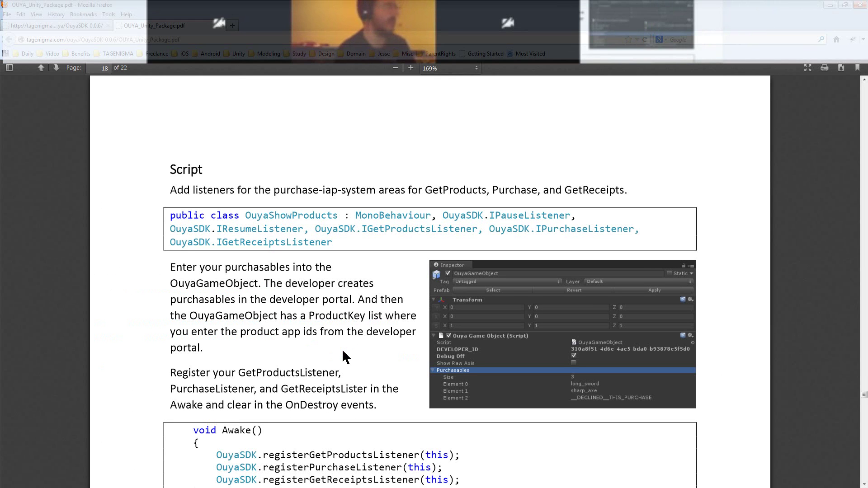
{"action": "scroll", "coordinate": [343, 351], "scroll_direction": "down", "scroll_amount": 3}
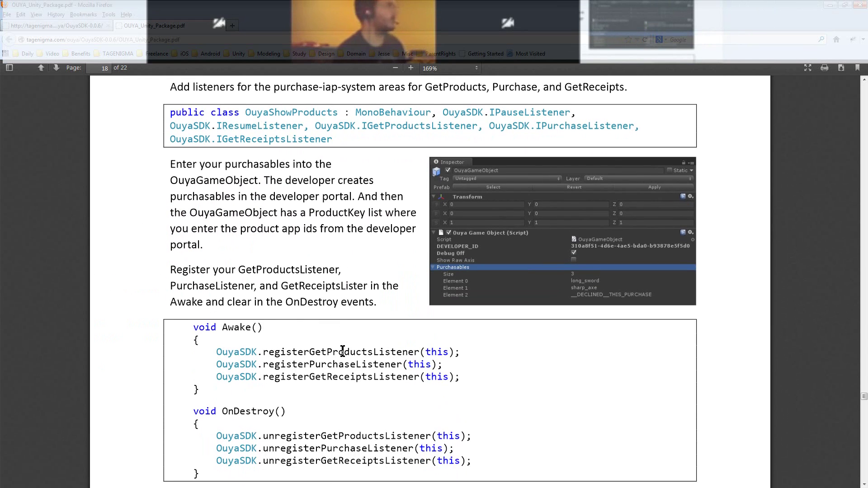
{"action": "scroll", "coordinate": [343, 351], "scroll_direction": "down", "scroll_amount": 1}
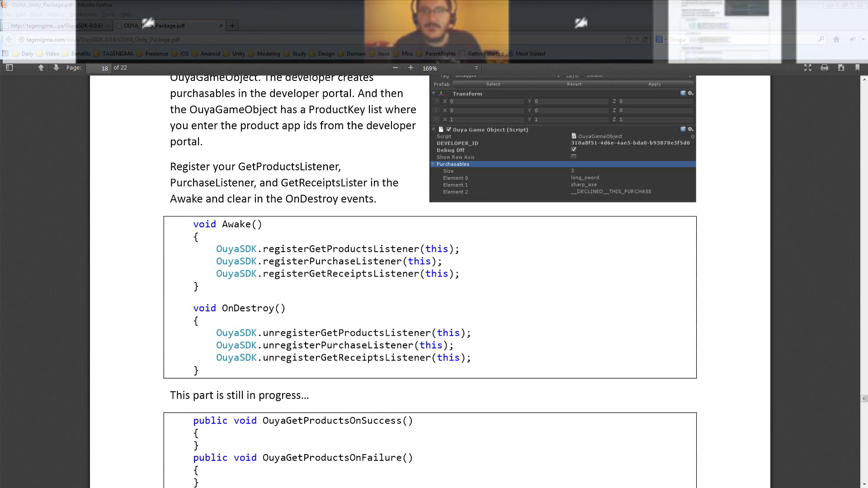
Step: Maximize the Game Capture HD window, and in Unity's Good Drop deploy file list deselect Relapse.apk
{"action": "key", "text": "alt+Tab"}
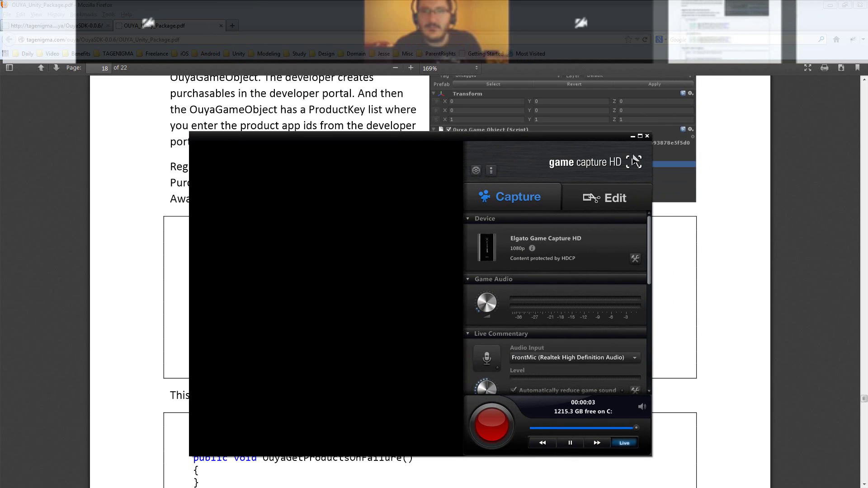
{"action": "left_click", "coordinate": [640, 136]}
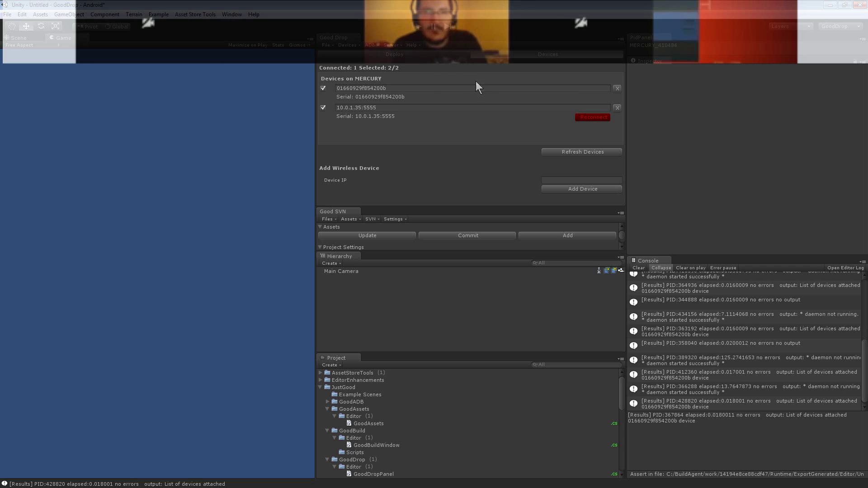
{"action": "left_click", "coordinate": [385, 56]}
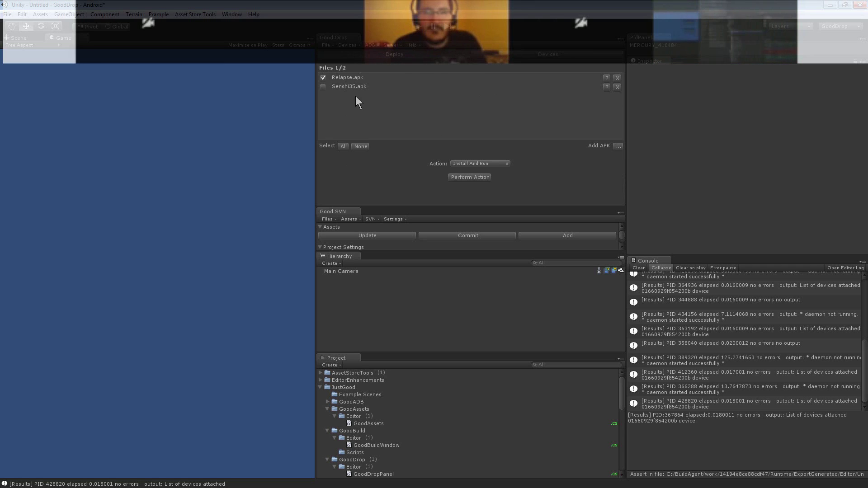
{"action": "left_click", "coordinate": [323, 78]}
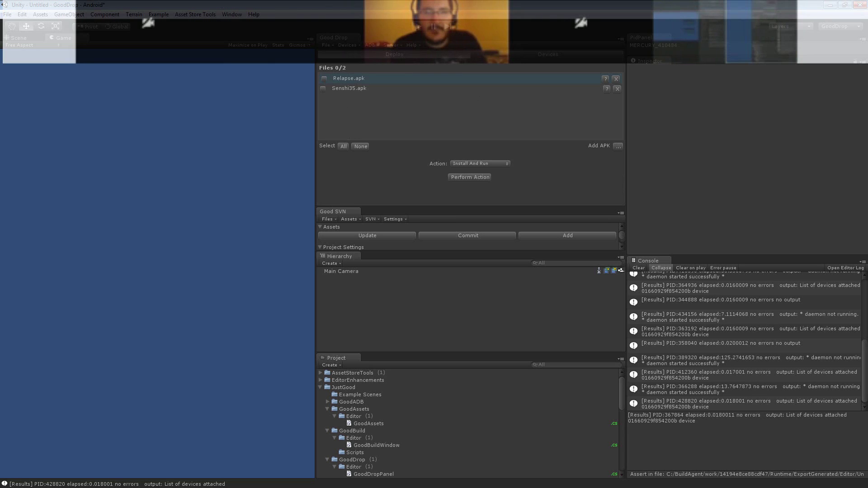
Step: Add WhiteWater3D_5.apk from the Ouya Entries folder to the Good Drop deploy file list
{"action": "key", "text": "alt+Tab"}
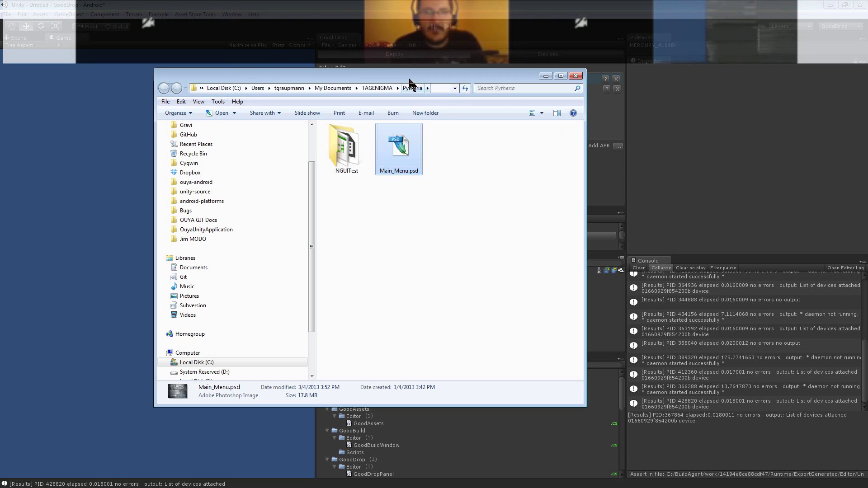
{"action": "left_click_drag", "start_coordinate": [410, 83], "coordinate": [411, 231]}
{"action": "key", "text": "alt+Tab"}
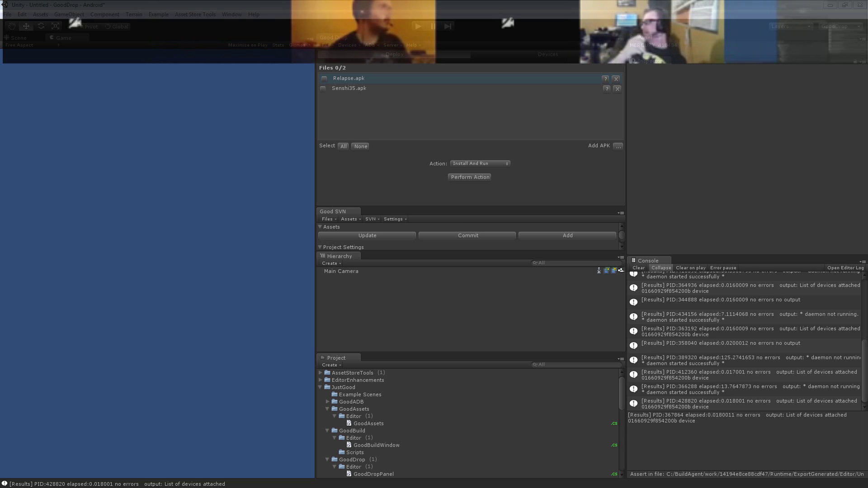
{"action": "left_click_drag", "start_coordinate": [382, 475], "coordinate": [144, 80]}
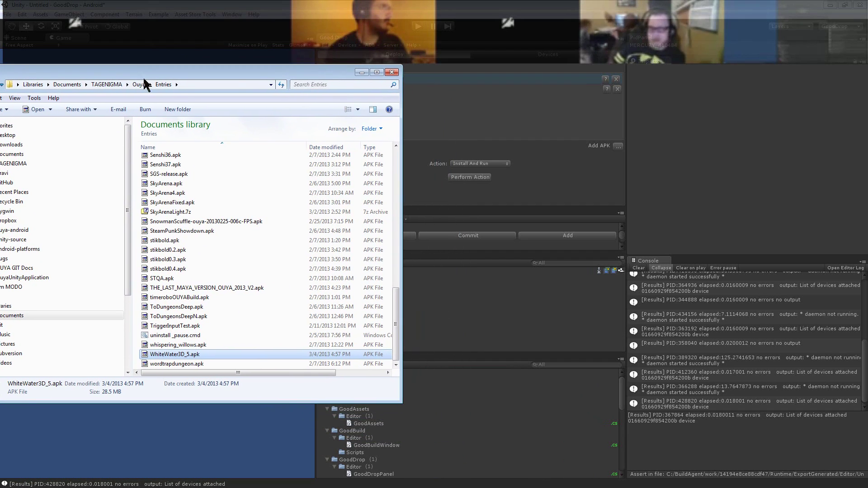
{"action": "left_click", "coordinate": [187, 365]}
{"action": "left_click", "coordinate": [183, 356]}
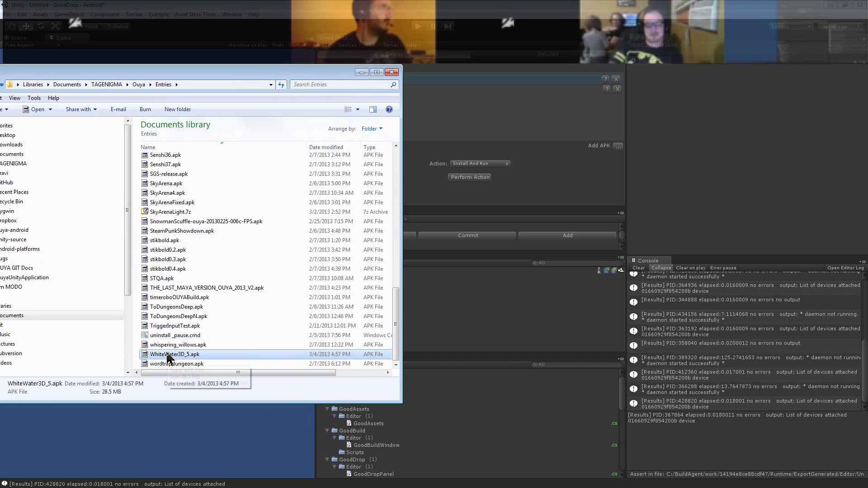
{"action": "left_click_drag", "start_coordinate": [169, 358], "coordinate": [478, 157]}
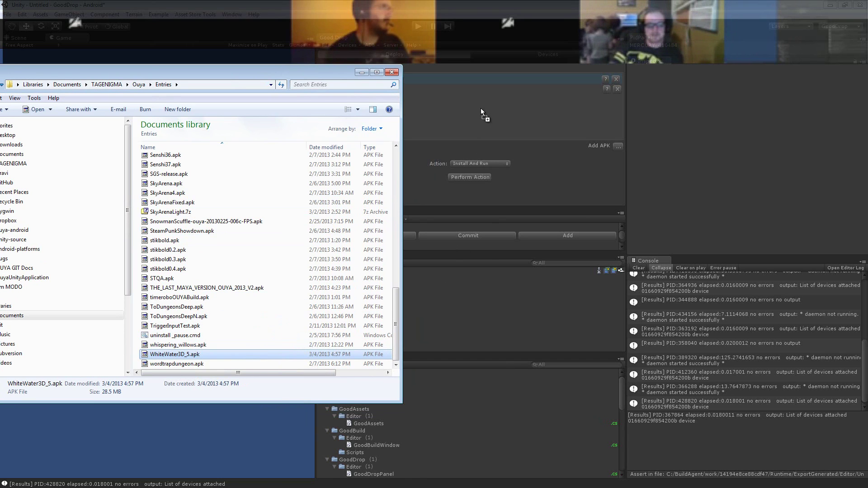
{"action": "left_click_drag", "start_coordinate": [481, 108], "coordinate": [482, 107]}
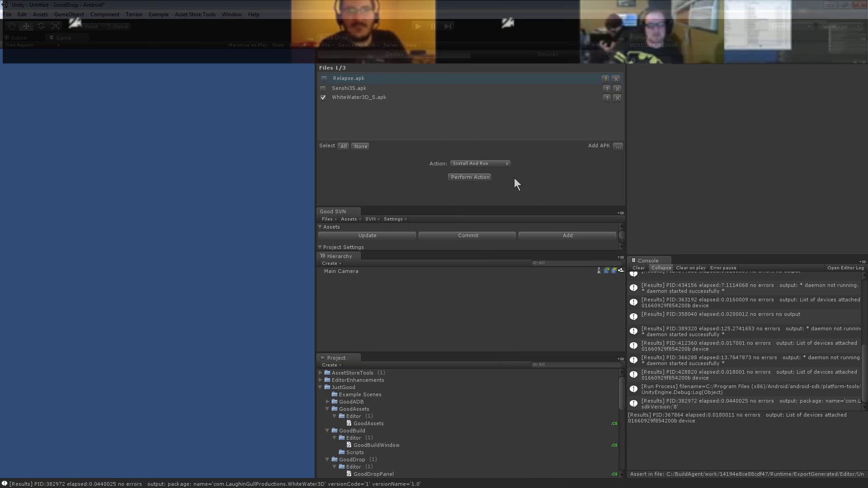
Step: Review the available deploy actions and the package details of WhiteWater3D_5.apk
{"action": "left_click", "coordinate": [496, 163]}
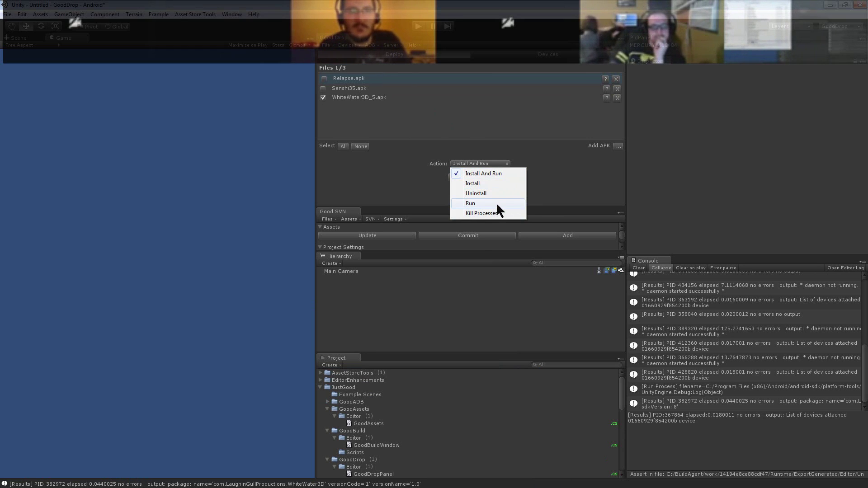
{"action": "left_click", "coordinate": [372, 97]}
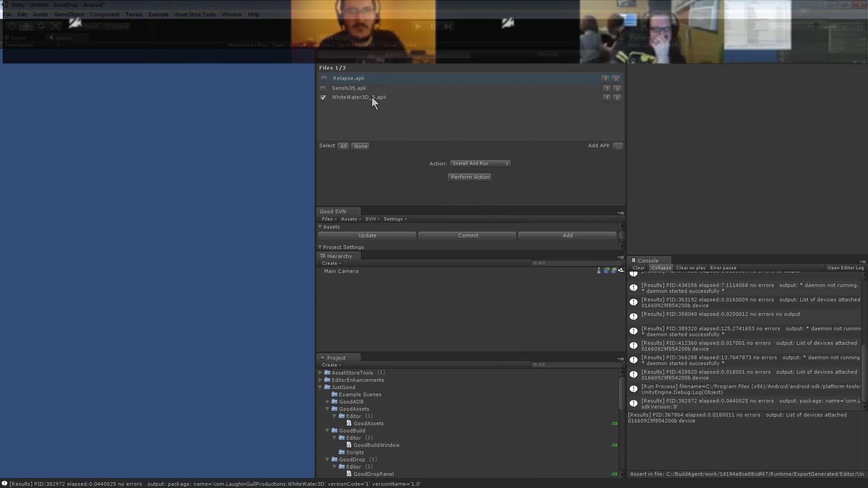
{"action": "mouse_move", "coordinate": [363, 98]}
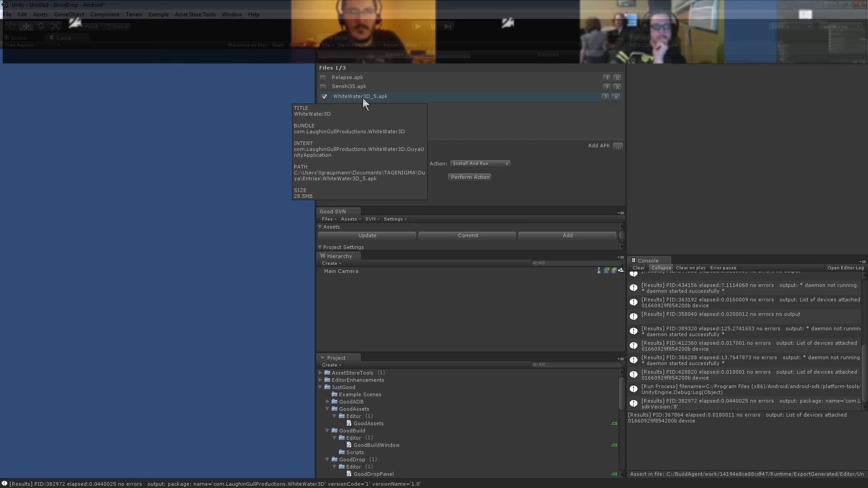
Step: Reconnect the wireless device 10.0.1.35:5555 and perform Install And Run for WhiteWater3D_5.apk on the selected devices
{"action": "left_click", "coordinate": [548, 56]}
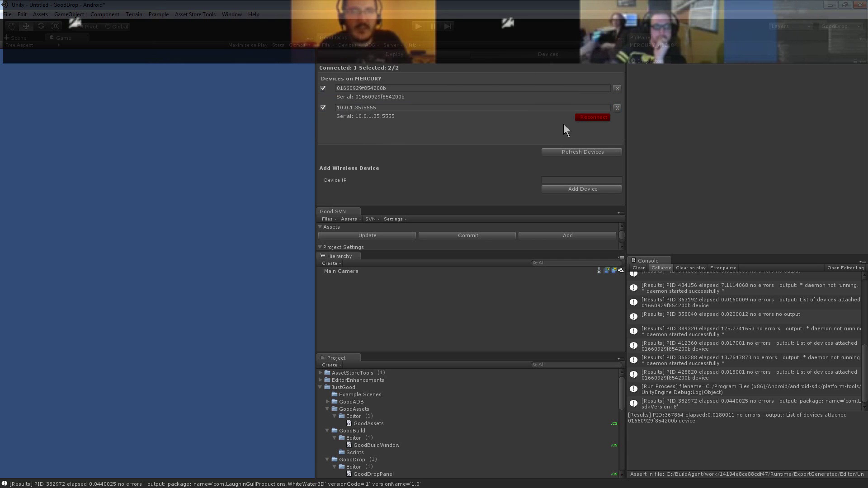
{"action": "left_click", "coordinate": [596, 117]}
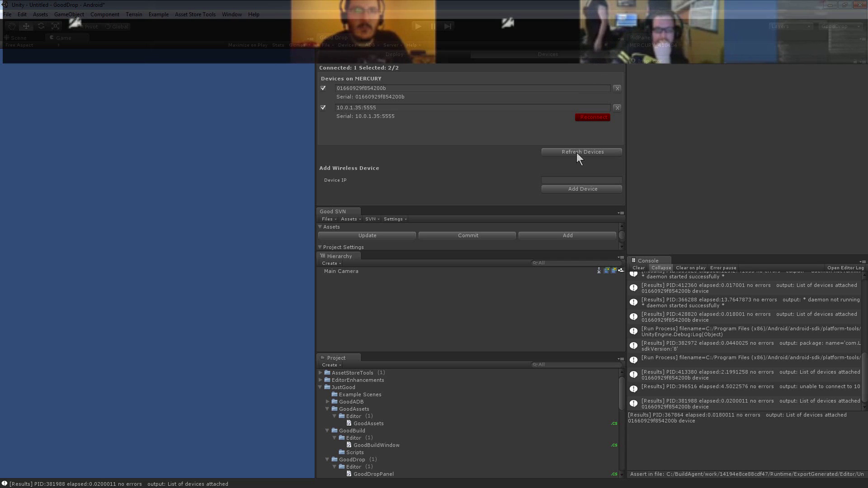
{"action": "left_click", "coordinate": [576, 152]}
{"action": "left_click", "coordinate": [591, 116]}
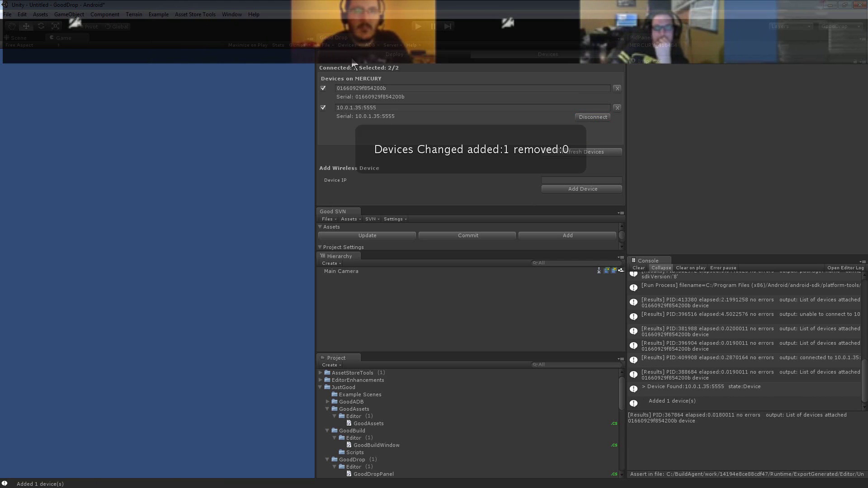
{"action": "left_click", "coordinate": [373, 53]}
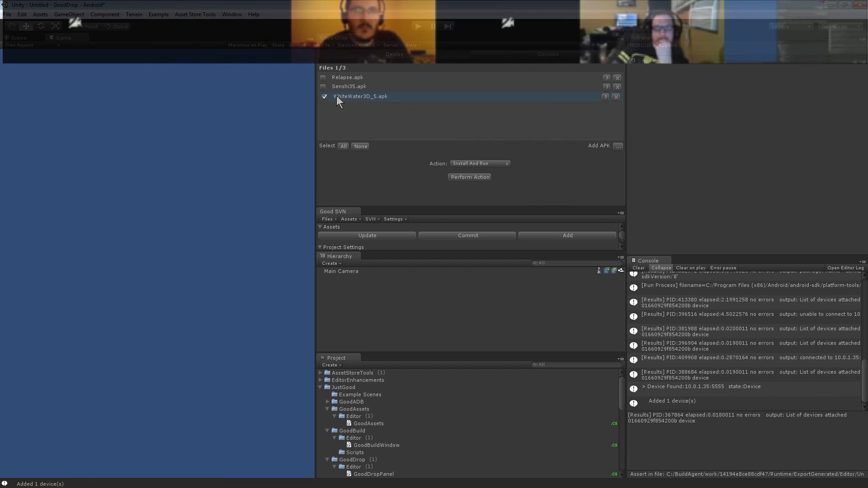
{"action": "left_click", "coordinate": [470, 177]}
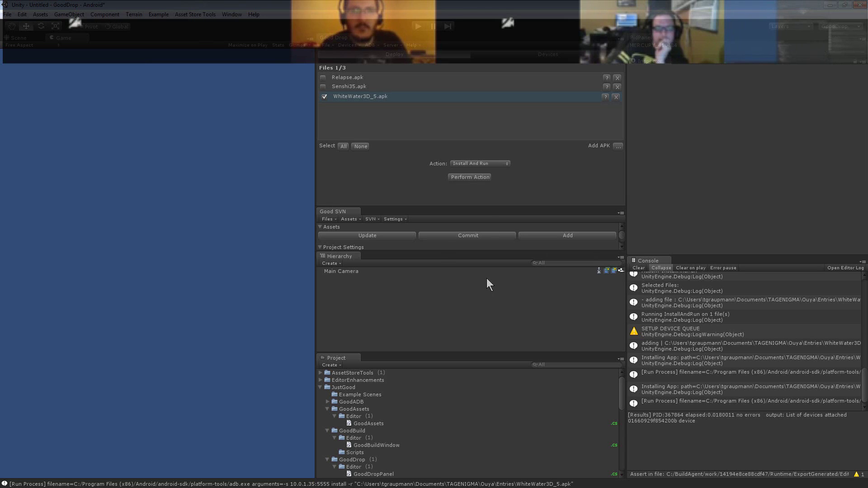
Step: Update the project's Assets from SVN and move the update results window out of the way
{"action": "left_click", "coordinate": [372, 236]}
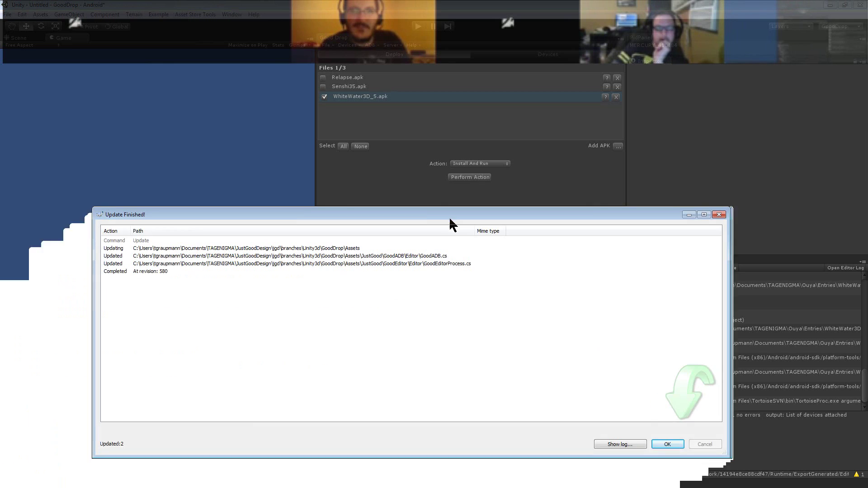
{"action": "left_click_drag", "start_coordinate": [450, 216], "coordinate": [452, 299]}
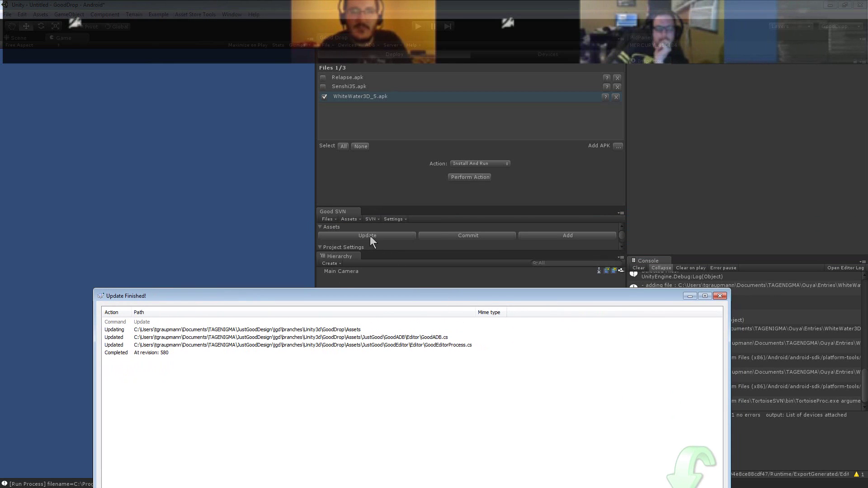
{"action": "left_click_drag", "start_coordinate": [310, 291], "coordinate": [0, 206]}
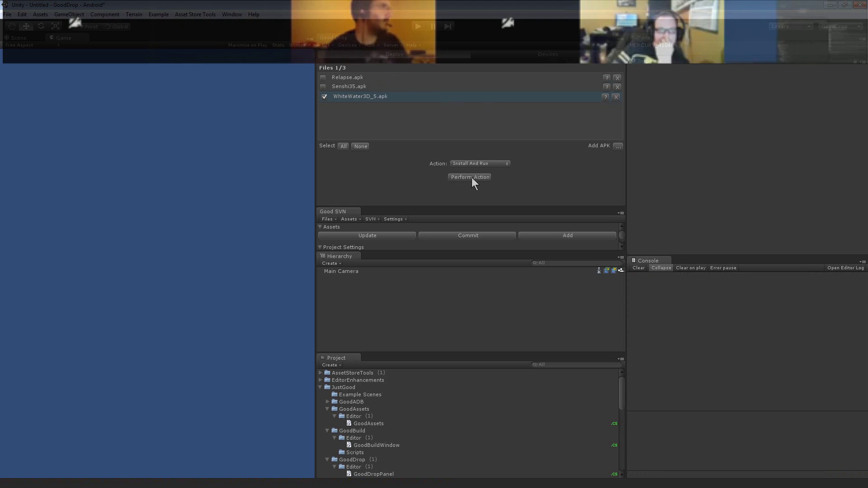
Step: Refresh the connected devices and perform Install And Run for WhiteWater3D_5.apk again
{"action": "left_click", "coordinate": [512, 58]}
{"action": "left_click", "coordinate": [573, 150]}
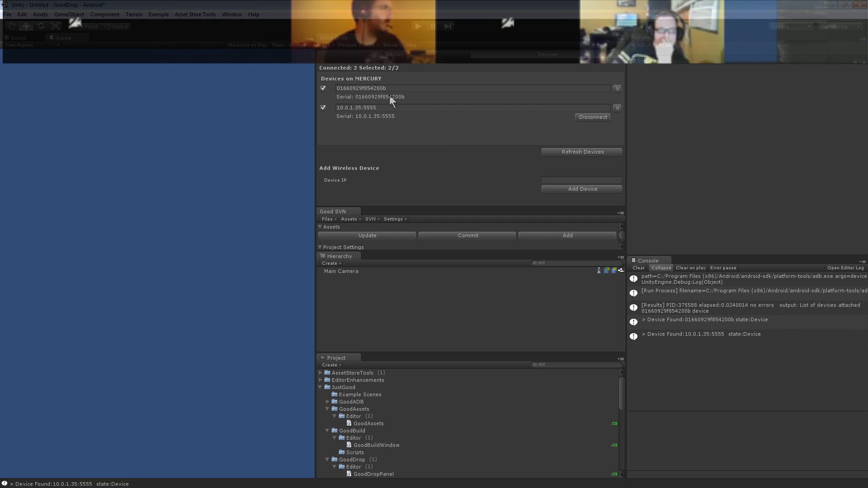
{"action": "left_click", "coordinate": [408, 55]}
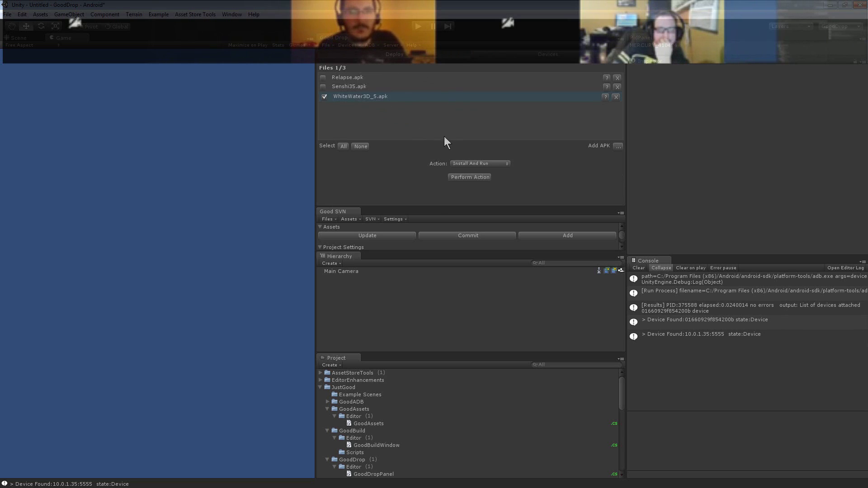
{"action": "left_click", "coordinate": [472, 178]}
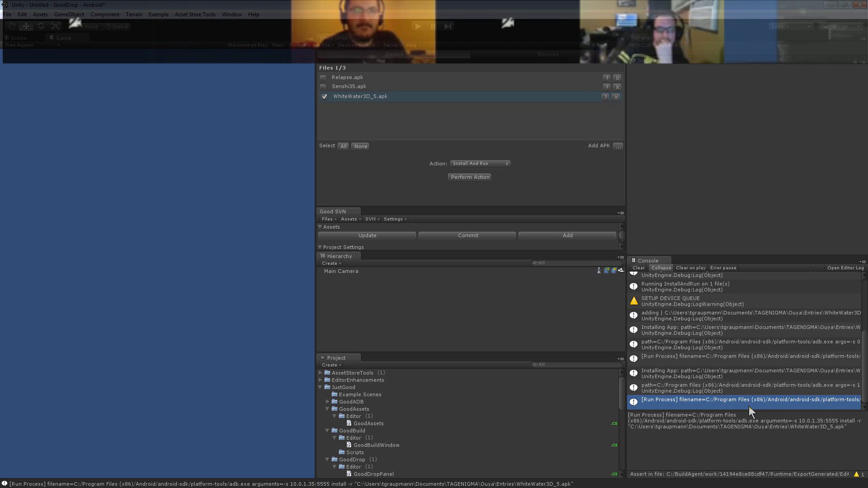
Step: Examine the console's install log entries for WhiteWater3D_5.apk and check which devices are selected
{"action": "left_click", "coordinate": [738, 392]}
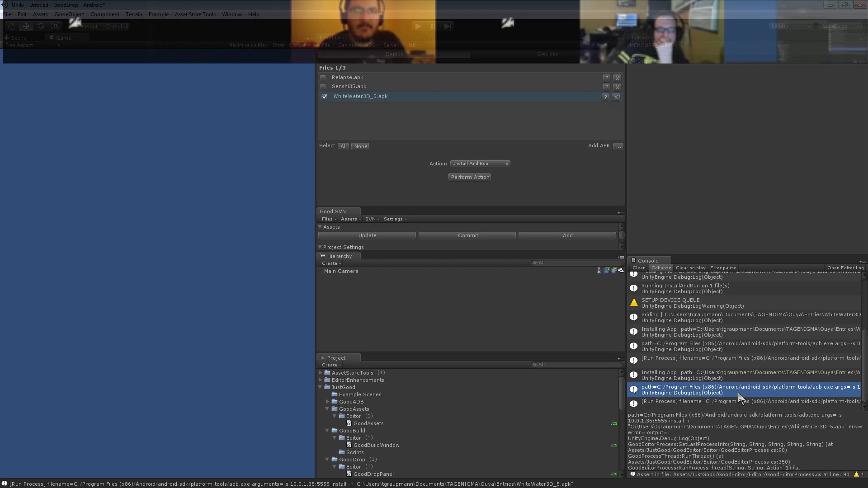
{"action": "left_click", "coordinate": [729, 376]}
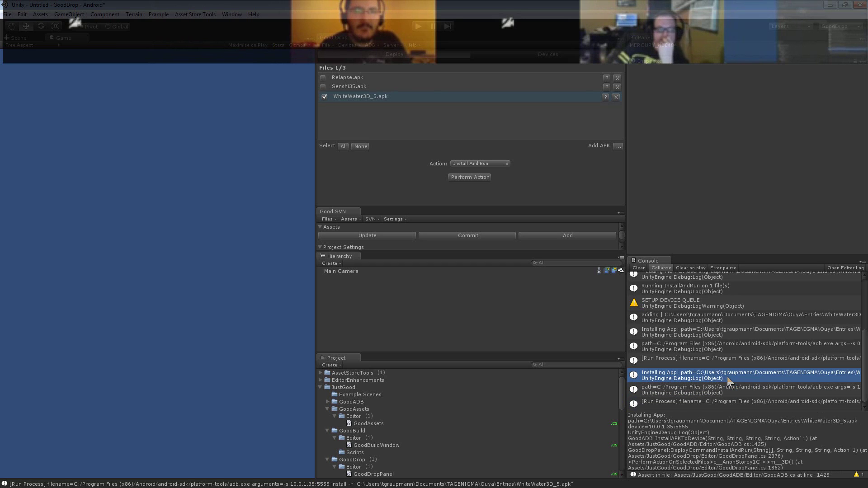
{"action": "left_click", "coordinate": [507, 57]}
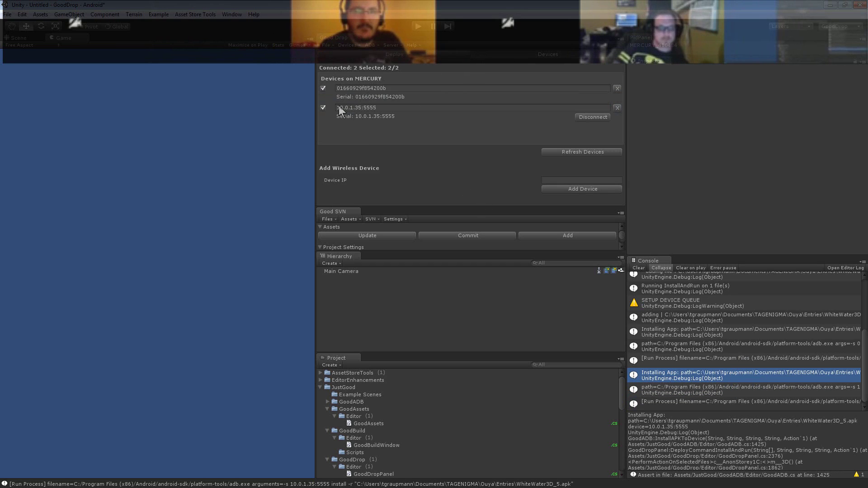
{"action": "left_click", "coordinate": [386, 53]}
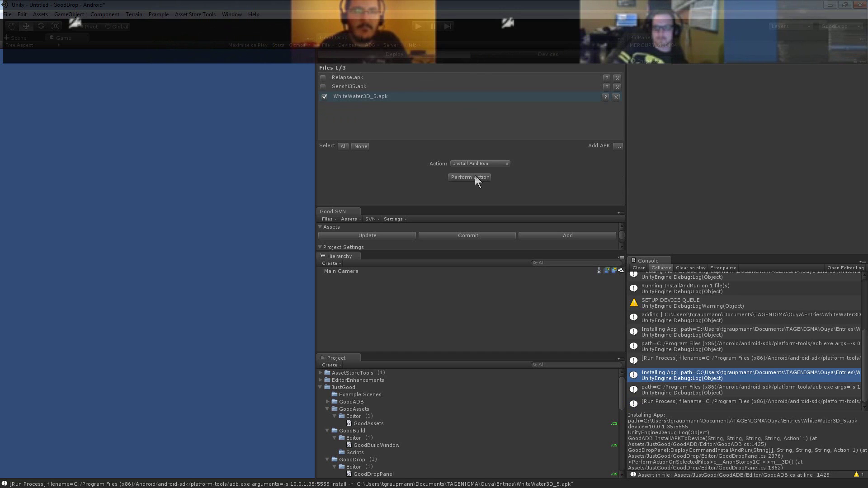
{"action": "scroll", "coordinate": [741, 360], "scroll_direction": "down", "scroll_amount": 1}
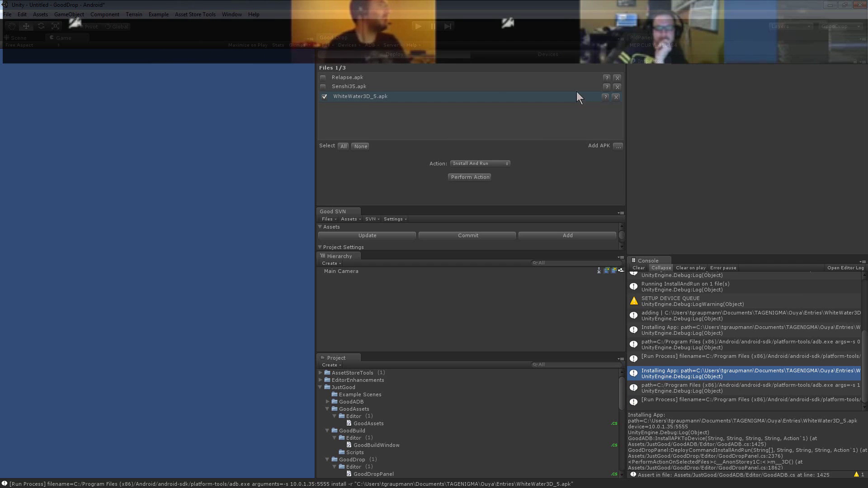
Step: Disconnect the wireless device 10.0.1.35:5555, refresh the connected devices, and return to the APK deployment list
{"action": "left_click", "coordinate": [525, 55]}
{"action": "left_click", "coordinate": [587, 117]}
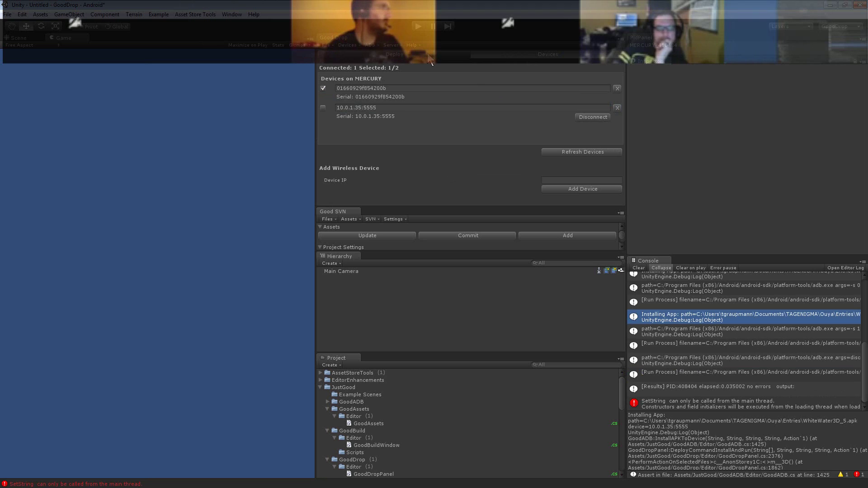
{"action": "left_click", "coordinate": [587, 117]}
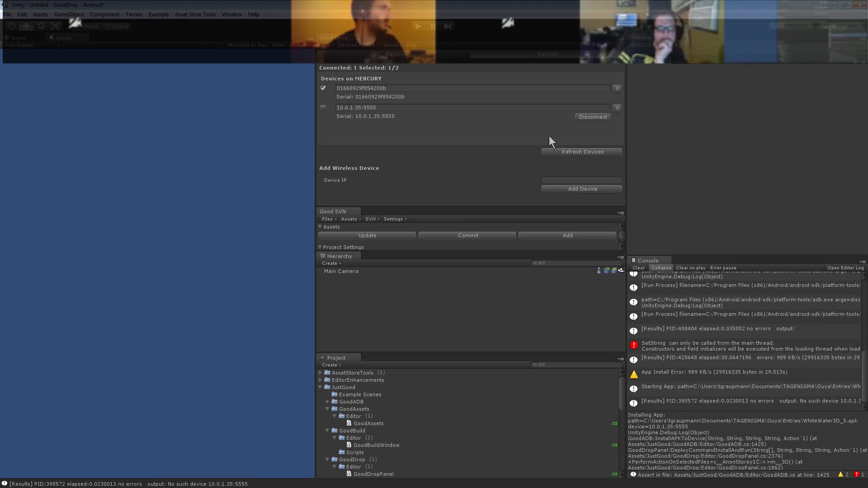
{"action": "left_click", "coordinate": [595, 117]}
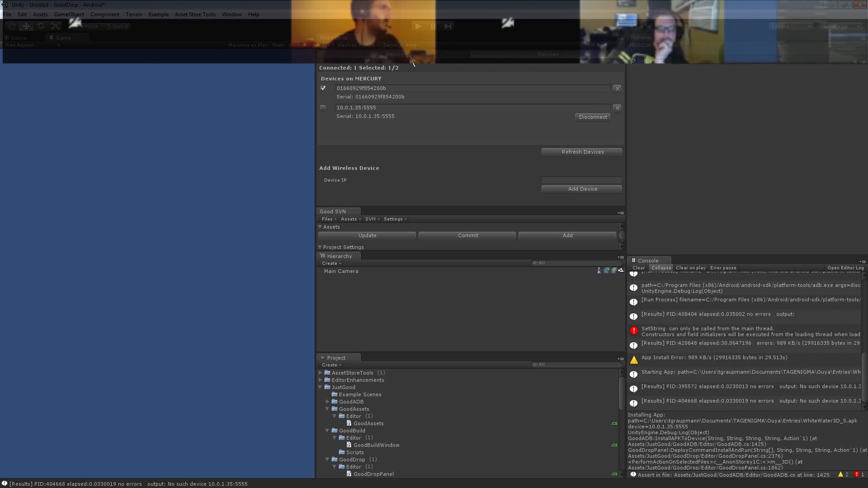
{"action": "left_click", "coordinate": [410, 55]}
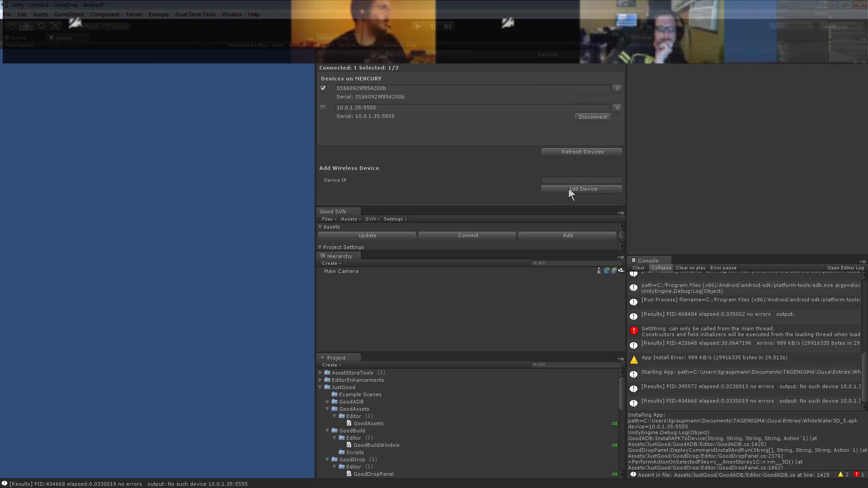
{"action": "left_click", "coordinate": [567, 152]}
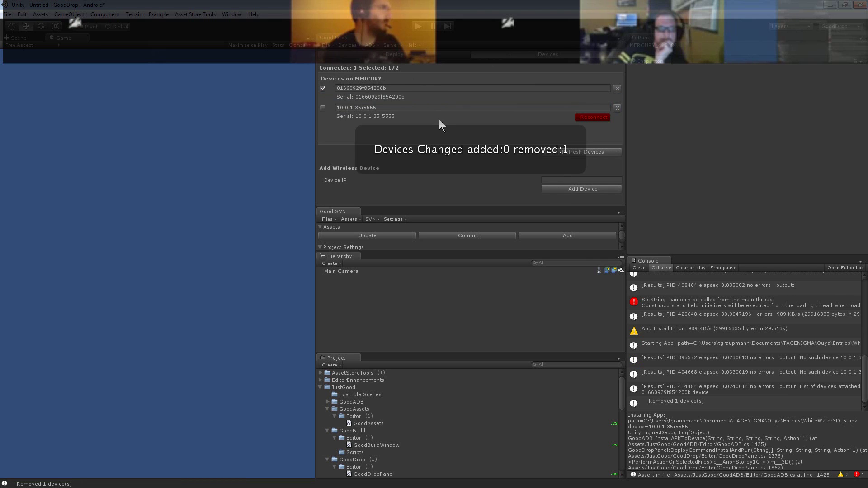
{"action": "left_click", "coordinate": [394, 56]}
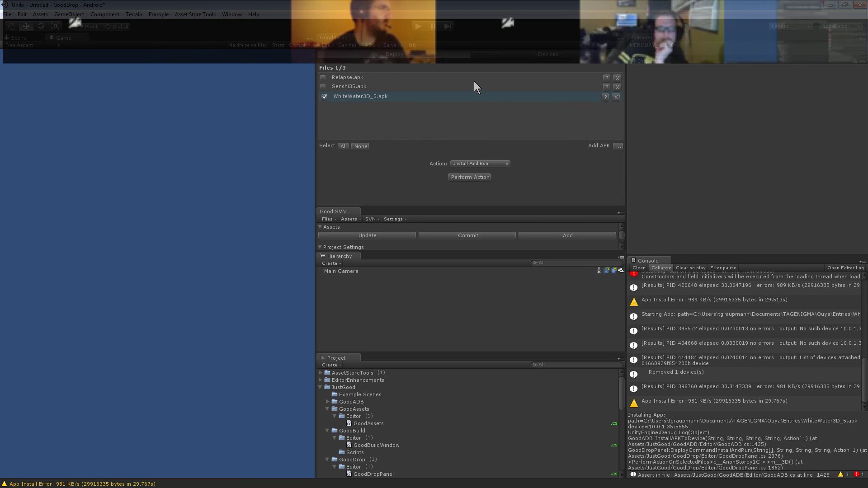
Step: Clear the console log and kill the ADB server
{"action": "left_click", "coordinate": [523, 59]}
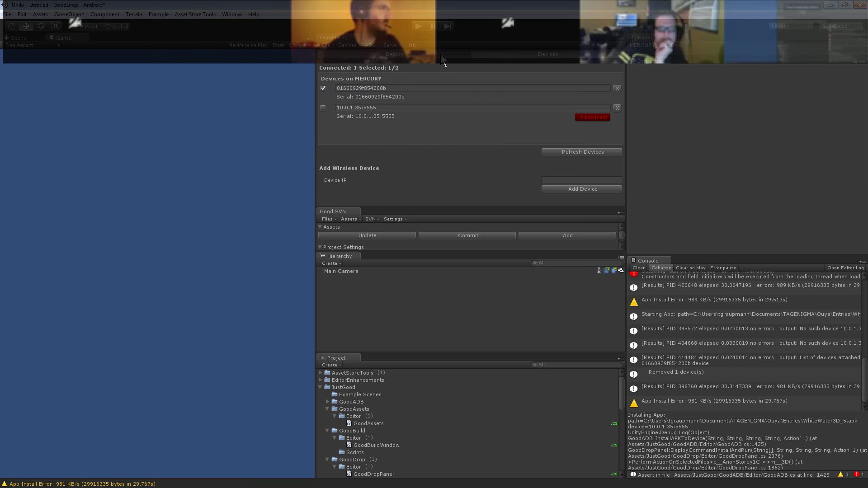
{"action": "left_click", "coordinate": [441, 55]}
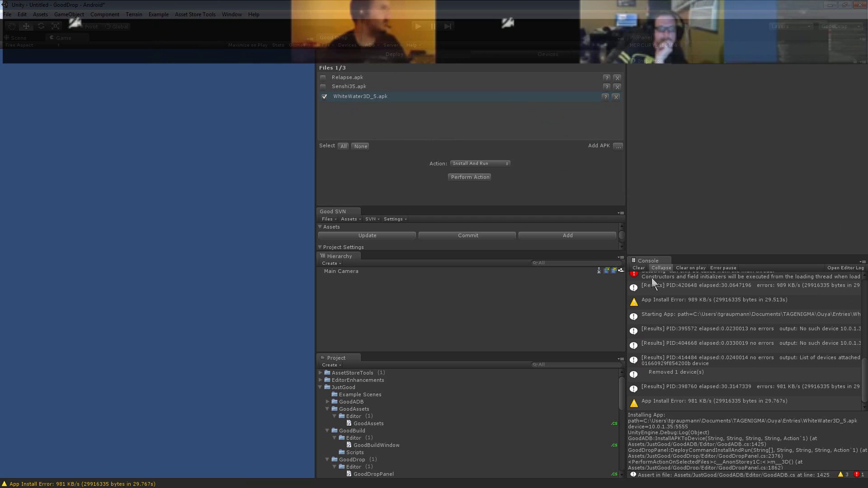
{"action": "left_click", "coordinate": [639, 269]}
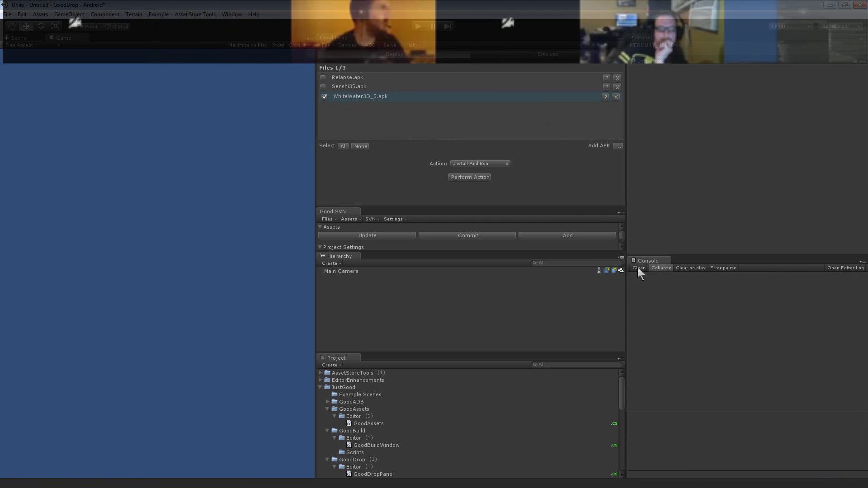
{"action": "left_click", "coordinate": [476, 163]}
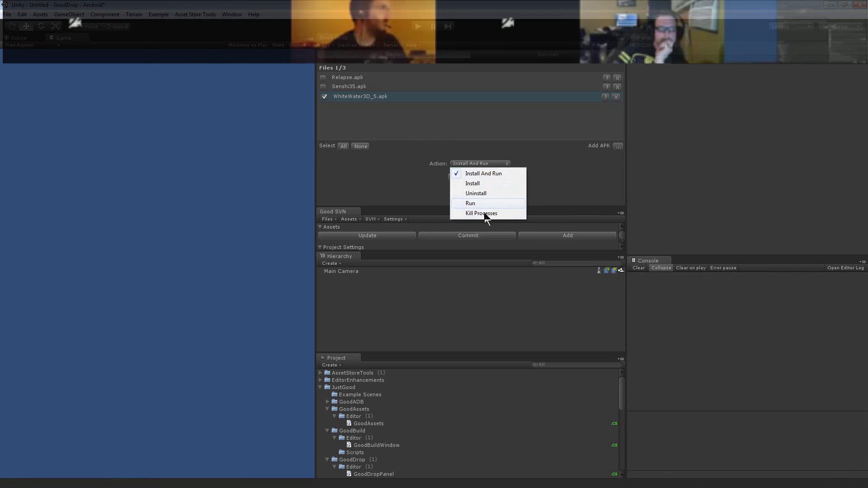
{"action": "left_click", "coordinate": [391, 45]}
{"action": "left_click", "coordinate": [391, 46]}
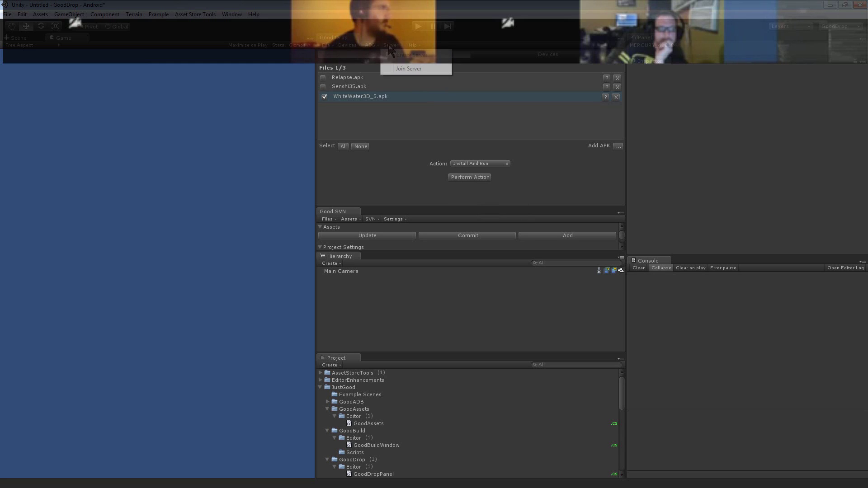
{"action": "left_click", "coordinate": [374, 47]}
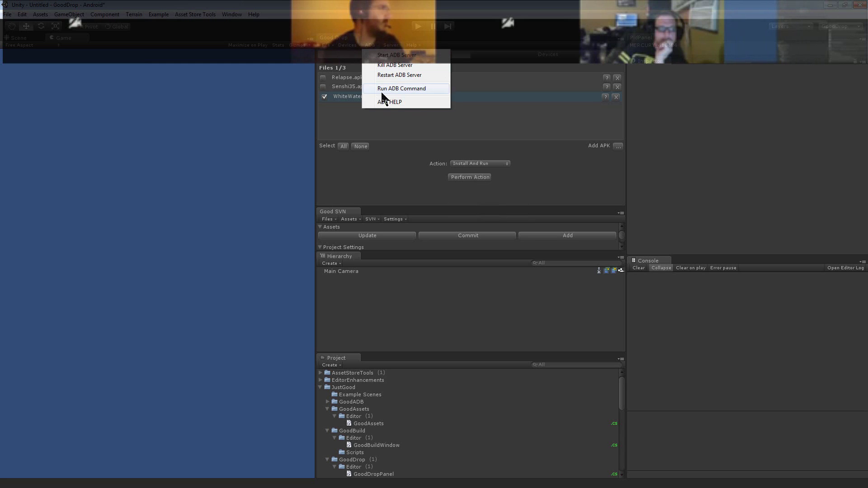
{"action": "left_click", "coordinate": [402, 65]}
Step: Refresh the connected devices and perform Install And Run for WhiteWater3D_5.apk on the selected device
{"action": "left_click", "coordinate": [515, 58]}
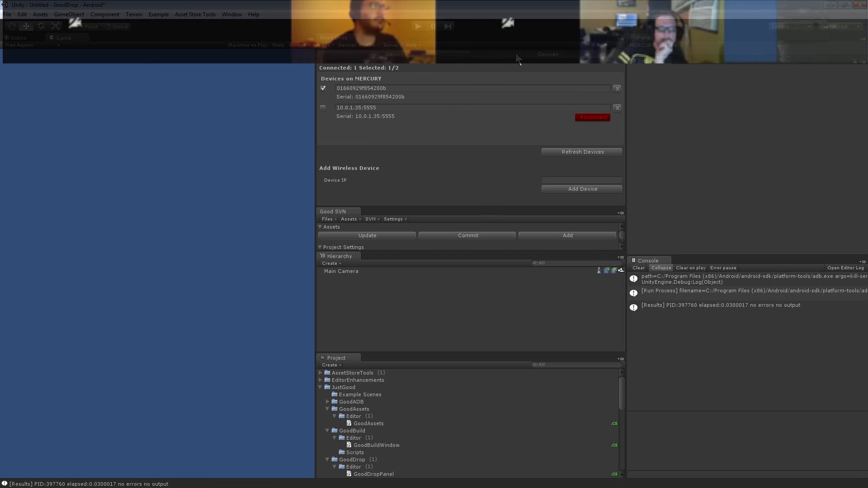
{"action": "left_click", "coordinate": [571, 151]}
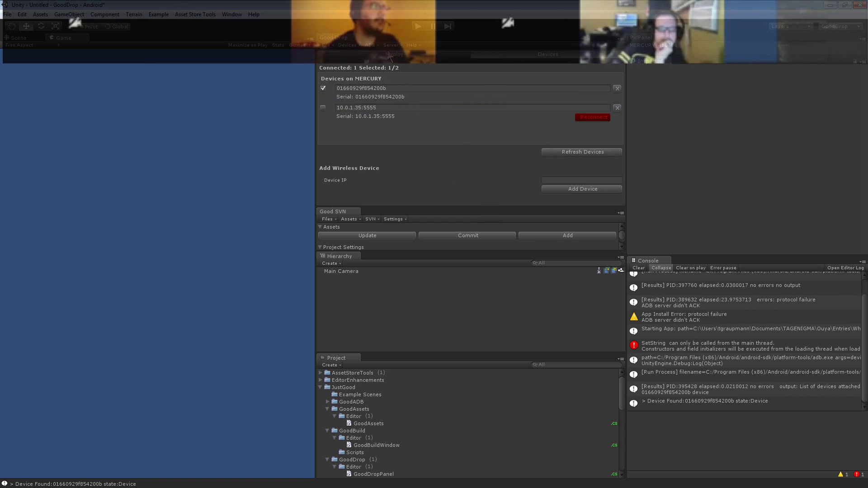
{"action": "left_click", "coordinate": [400, 55]}
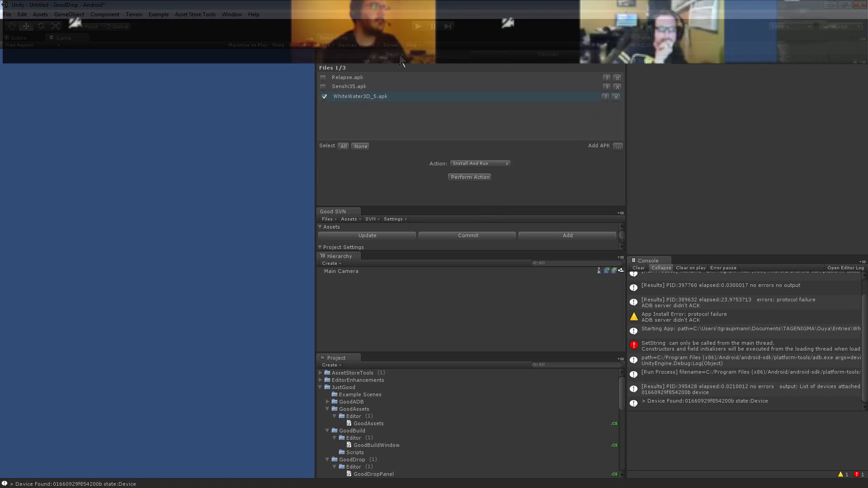
{"action": "left_click", "coordinate": [475, 178]}
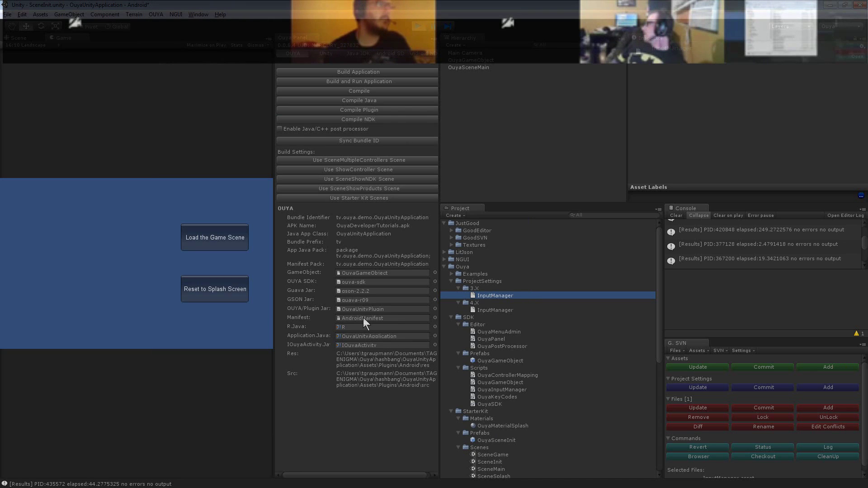
Step: Locate the AndroidManifest file referenced by the OUYA settings in Plugins/Android and view its contents
{"action": "left_click", "coordinate": [363, 318]}
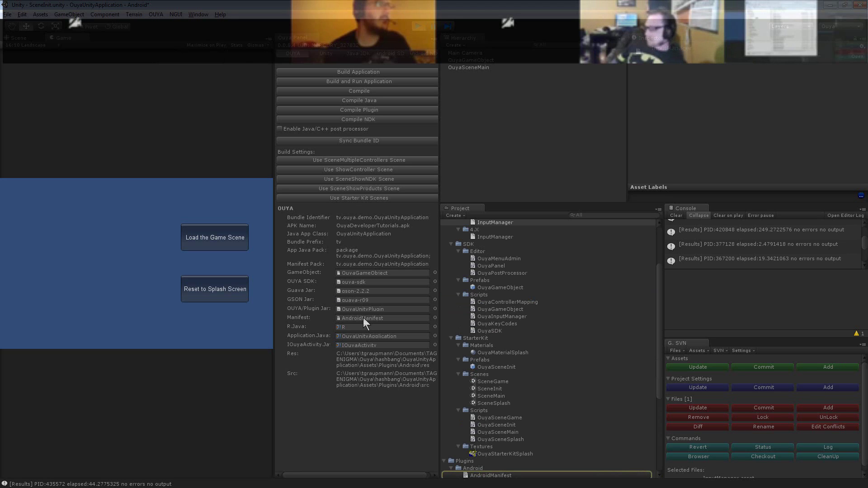
{"action": "left_click", "coordinate": [500, 476]}
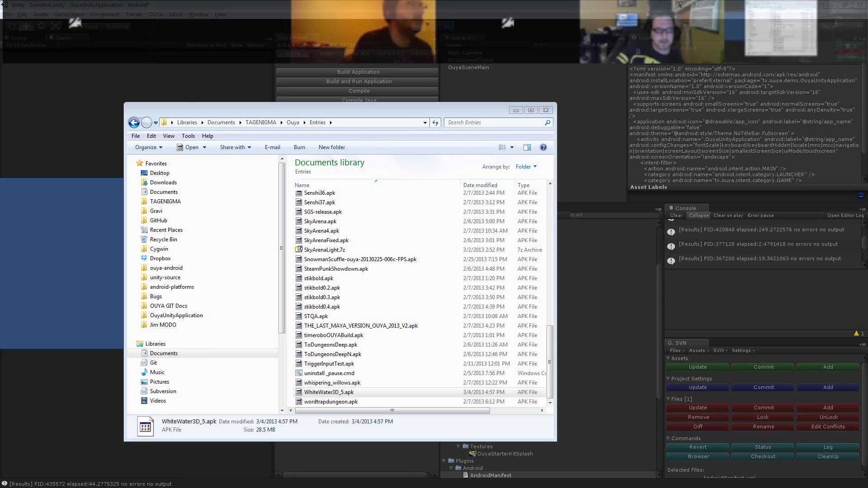
Step: Switch to Elgato Game Capture HD and open the character customization screen from the game's main menu
{"action": "key", "text": "alt+Tab"}
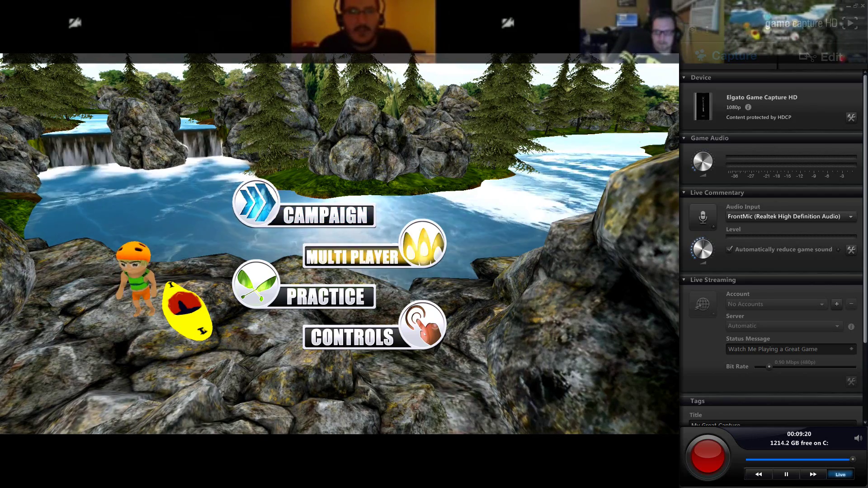
{"action": "key", "text": "Return"}
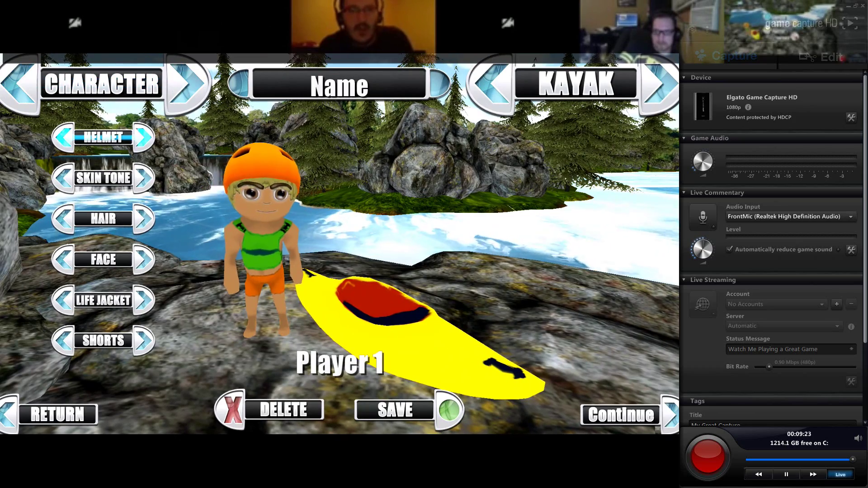
Step: Examine the customization screen's options for Player 1, from the character settings to Save, and return to Helmet
{"action": "key", "text": "Down"}
{"action": "key", "text": "Down"}
{"action": "key", "text": "Down"}
{"action": "key", "text": "Down"}
{"action": "key", "text": "Down"}
{"action": "key", "text": "Down"}
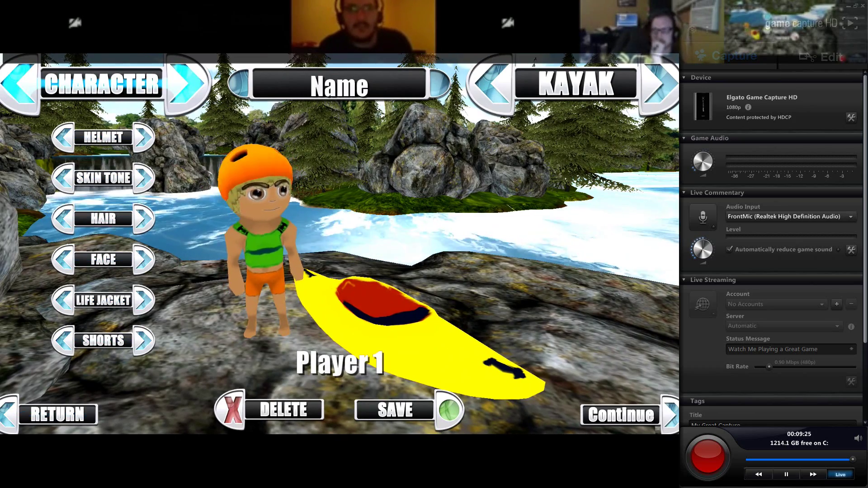
{"action": "key", "text": "Up"}
{"action": "key", "text": "Right"}
{"action": "key", "text": "Right"}
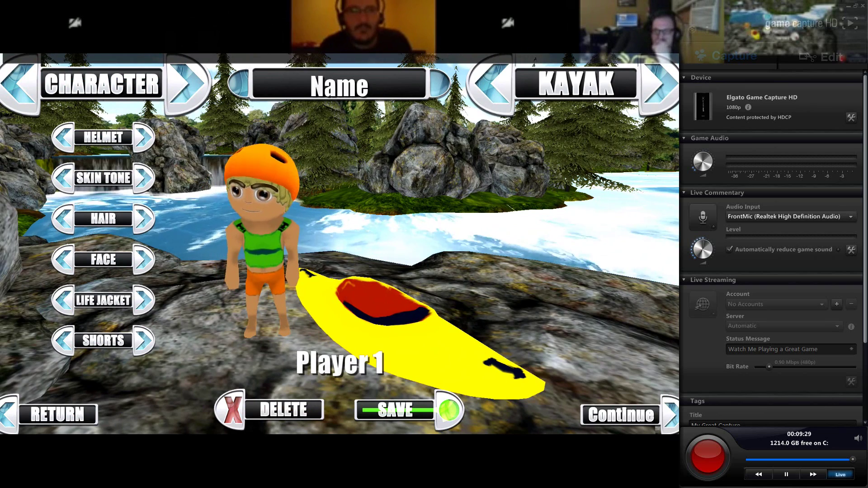
{"action": "key", "text": "Down"}
{"action": "key", "text": "Left"}
{"action": "key", "text": "Down"}
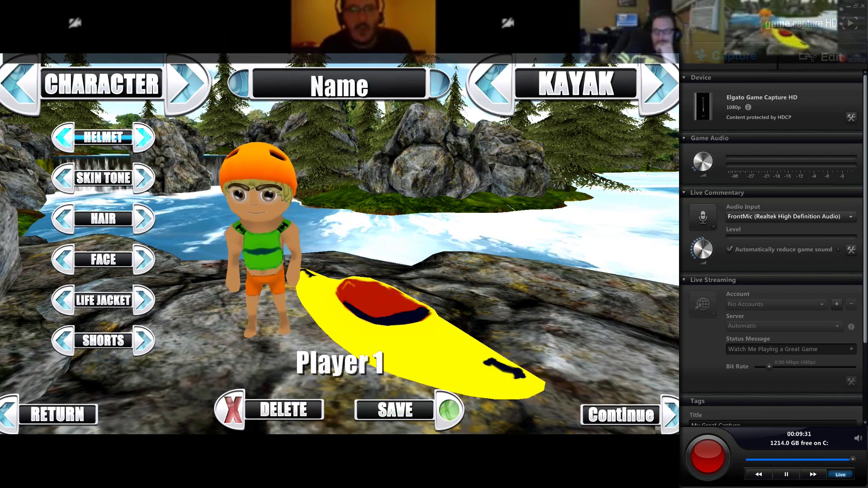
Step: Change Player 1's helmet to green and the skin tone to a light shade
{"action": "key", "text": "Right"}
{"action": "key", "text": "Right"}
{"action": "key", "text": "Right"}
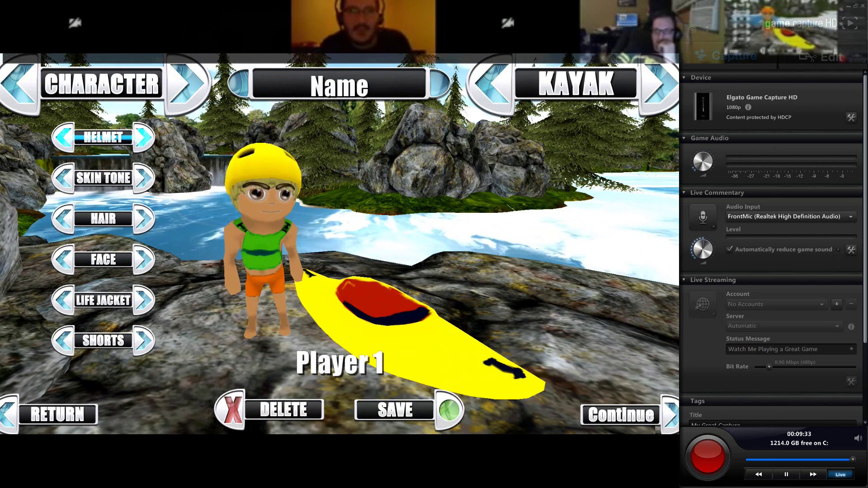
{"action": "key", "text": "Down"}
{"action": "key", "text": "Down"}
{"action": "key", "text": "Down"}
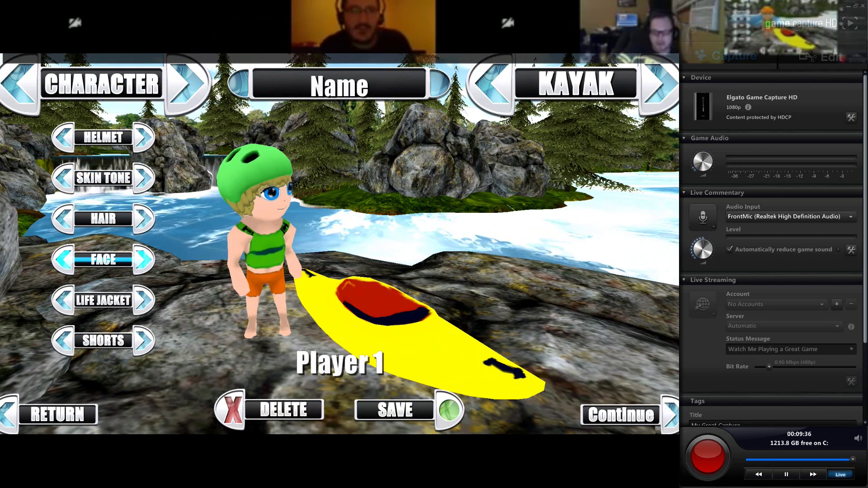
Step: Cycle Player 1's face to the green-eyed option
{"action": "key", "text": "Right"}
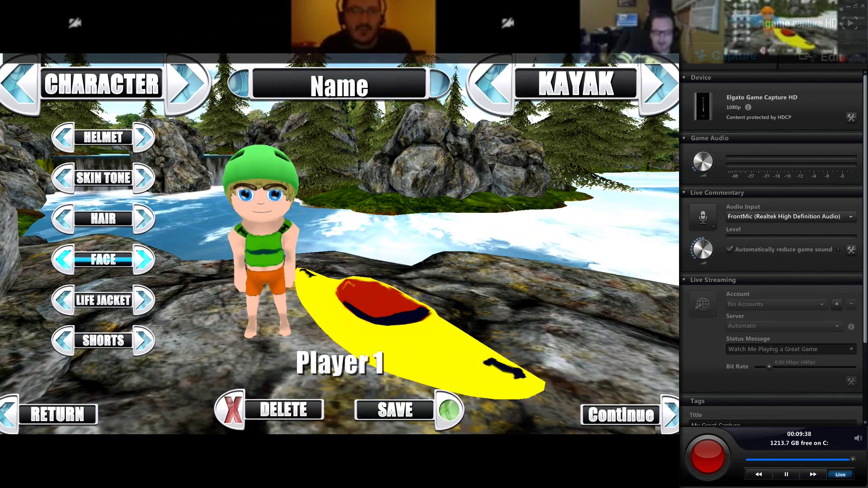
{"action": "key", "text": "Right"}
{"action": "key", "text": "Right"}
{"action": "key", "text": "Down"}
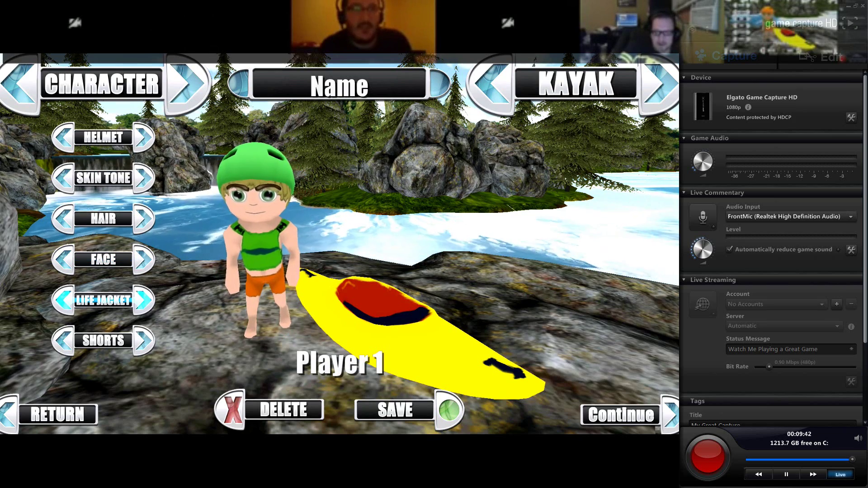
Step: Change Player 1's skin tone to tan and the hair to orange-blond
{"action": "key", "text": "Up"}
{"action": "key", "text": "Up"}
{"action": "key", "text": "Right"}
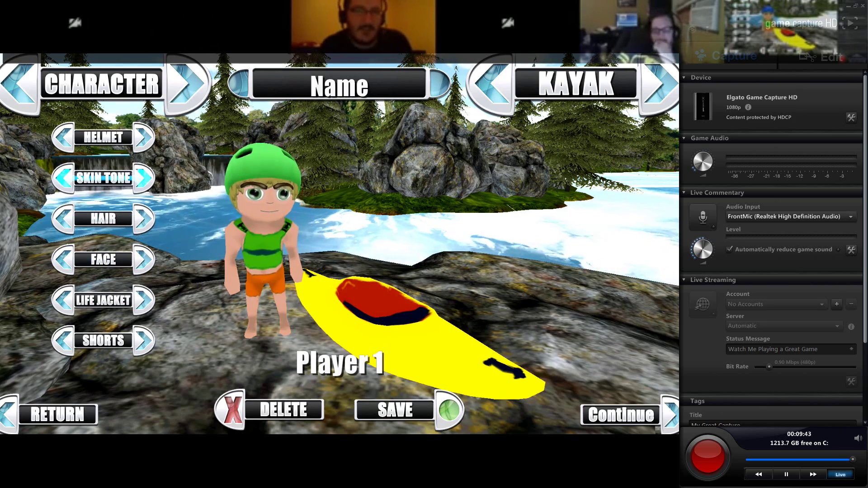
{"action": "key", "text": "Down"}
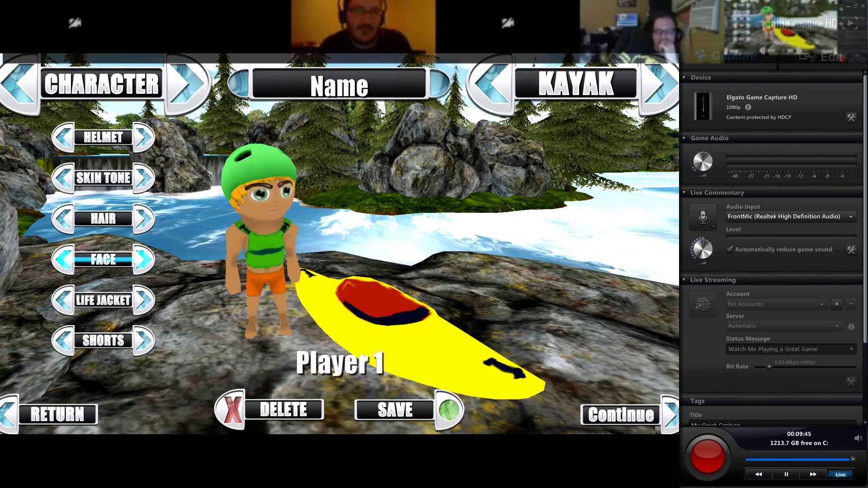
Step: Change Player 1's face to a blue-eyed option
{"action": "key", "text": "Right"}
{"action": "key", "text": "Right"}
{"action": "key", "text": "Down"}
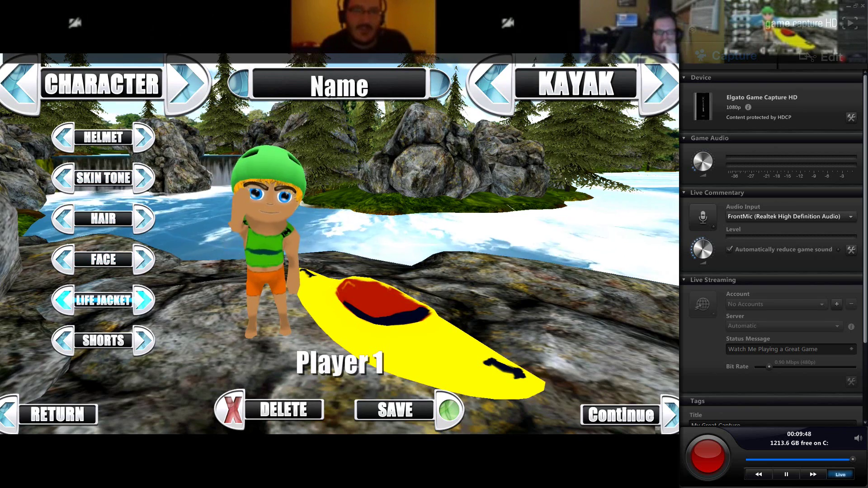
Step: Cycle Player 1's skin tone through the darker shades and around to a light one
{"action": "key", "text": "Up"}
{"action": "key", "text": "Up"}
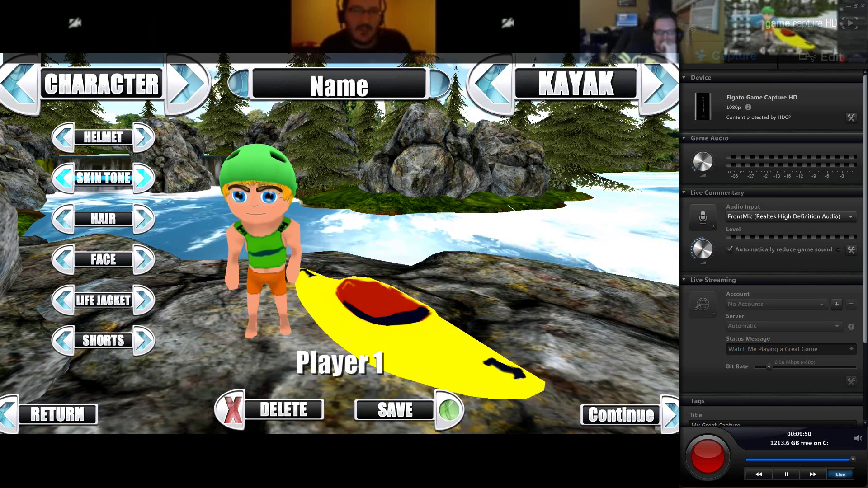
{"action": "key", "text": "Right"}
{"action": "key", "text": "Right"}
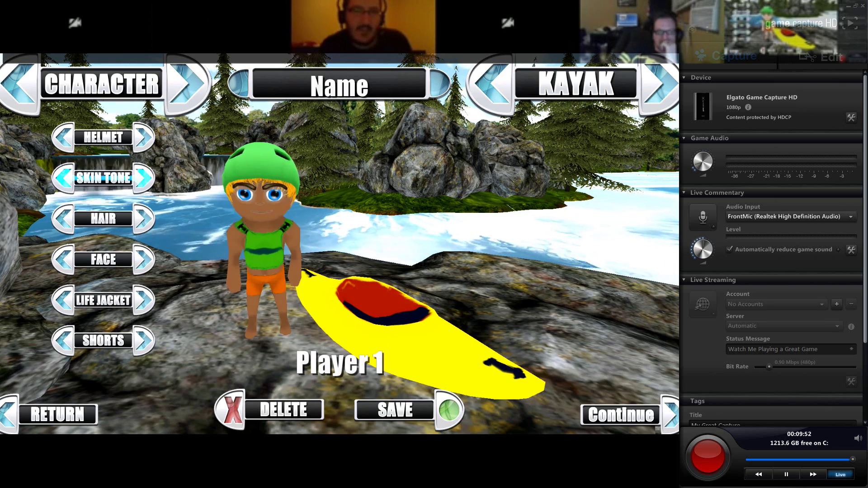
{"action": "key", "text": "Right"}
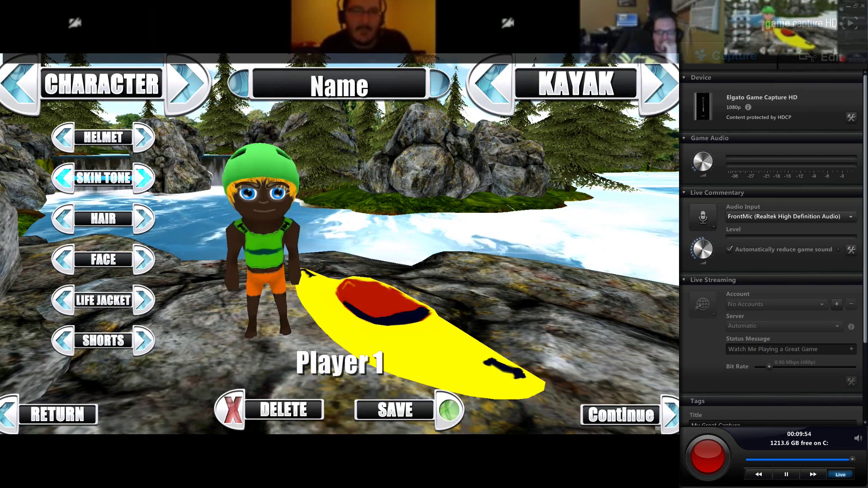
{"action": "key", "text": "Right"}
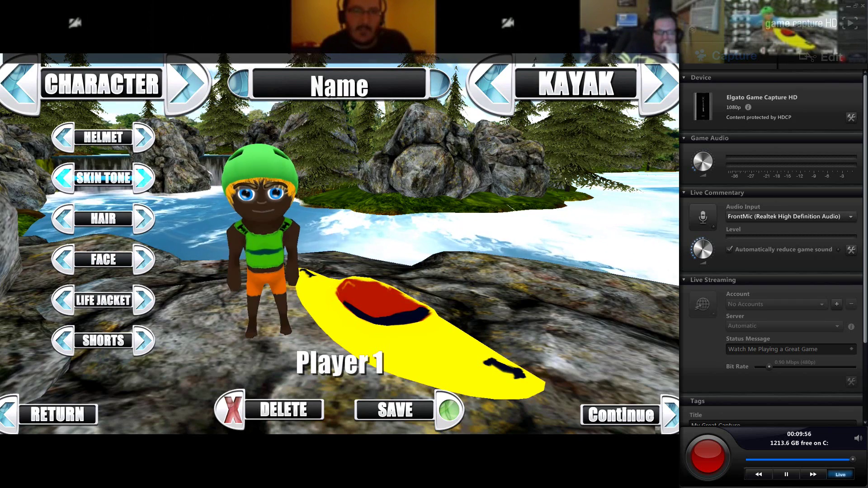
{"action": "key", "text": "Down"}
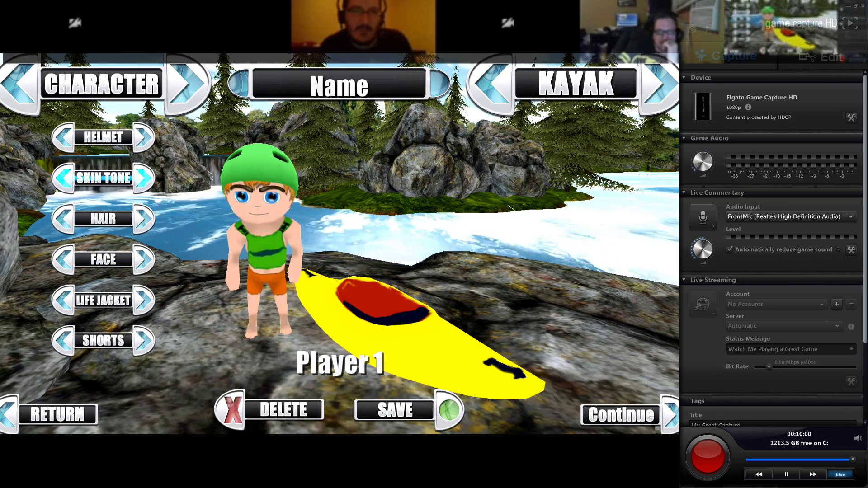
Step: Change Player 1's hair to brown
{"action": "key", "text": "Down"}
{"action": "key", "text": "Right"}
{"action": "key", "text": "Down"}
{"action": "key", "text": "Up"}
Step: Cycle Player 1's skin tone through the lighter shades to the darkest one
{"action": "key", "text": "Up"}
{"action": "key", "text": "Up"}
{"action": "key", "text": "Down"}
{"action": "key", "text": "Right"}
{"action": "key", "text": "Right"}
{"action": "key", "text": "Right"}
{"action": "key", "text": "Down"}
{"action": "key", "text": "Up"}
{"action": "key", "text": "Right"}
{"action": "key", "text": "Right"}
{"action": "key", "text": "Right"}
{"action": "key", "text": "Right"}
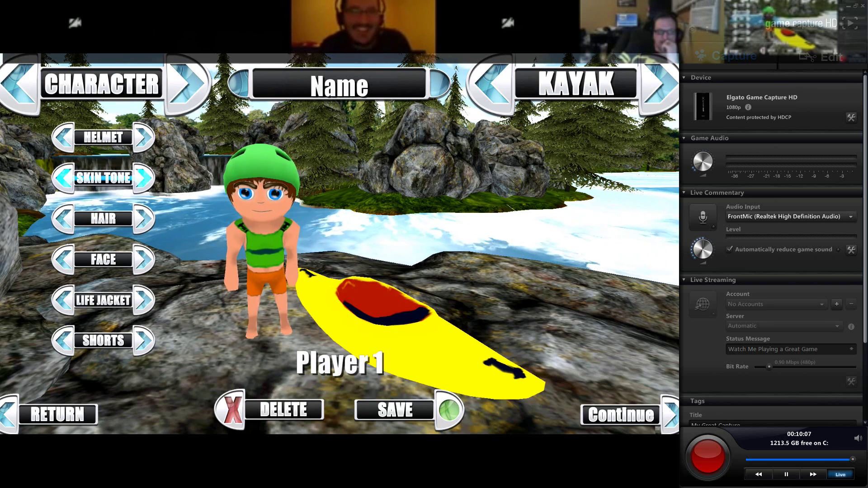
{"action": "key", "text": "Right"}
{"action": "key", "text": "Down"}
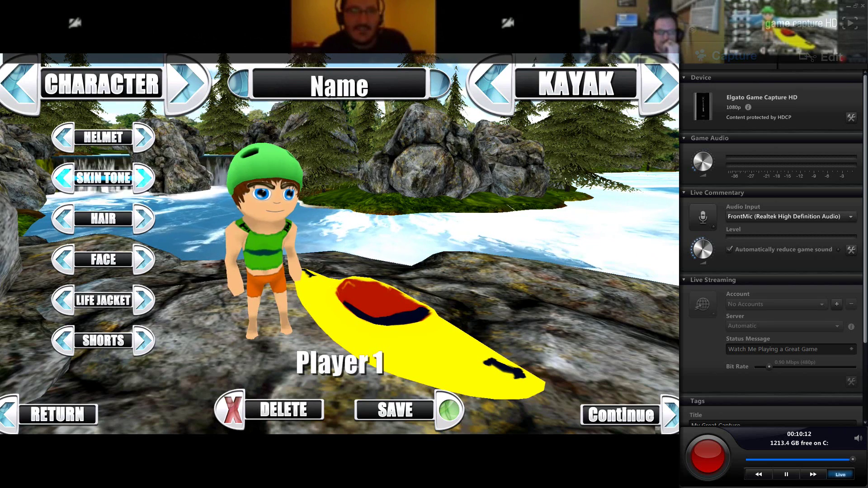
{"action": "key", "text": "Right"}
Step: Change Player 1's hair to blond and the face to a green-eyed option
{"action": "key", "text": "Down"}
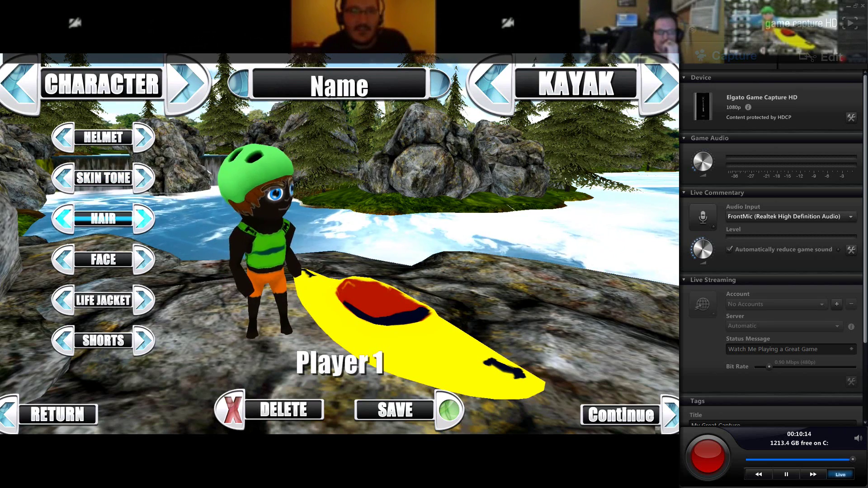
{"action": "key", "text": "Right"}
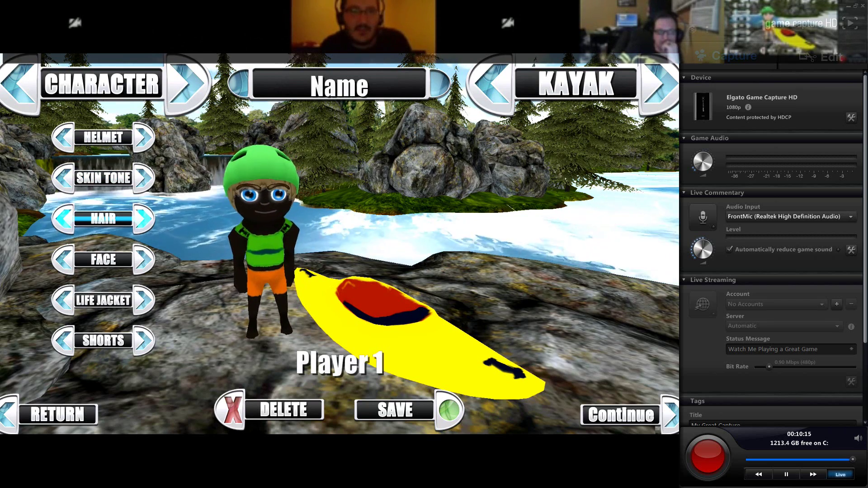
{"action": "key", "text": "Right"}
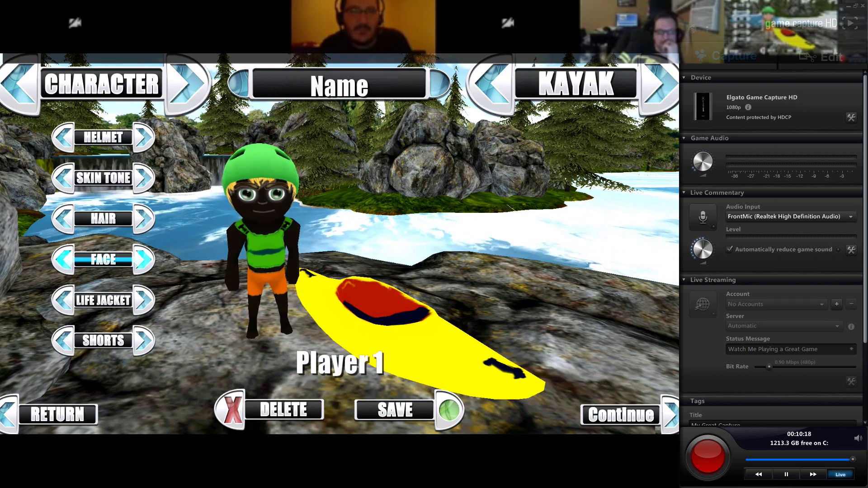
{"action": "key", "text": "Right"}
Step: Cycle Player 1's helmet color through blue to yellow
{"action": "key", "text": "Down"}
{"action": "key", "text": "Down"}
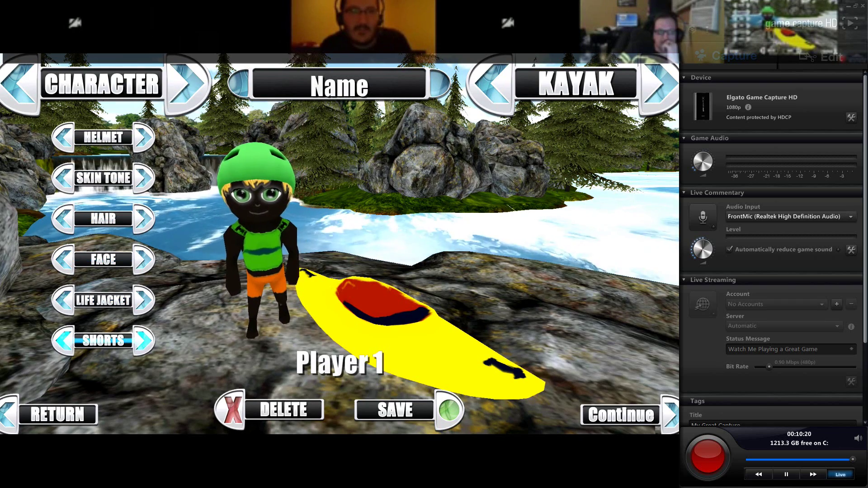
{"action": "key", "text": "Up"}
{"action": "key", "text": "Up"}
{"action": "key", "text": "Up"}
{"action": "key", "text": "Up"}
{"action": "key", "text": "Up"}
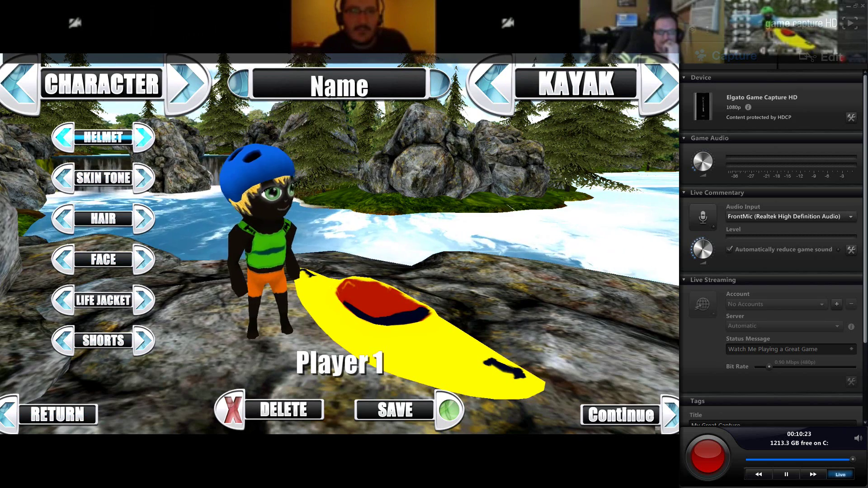
{"action": "key", "text": "Right"}
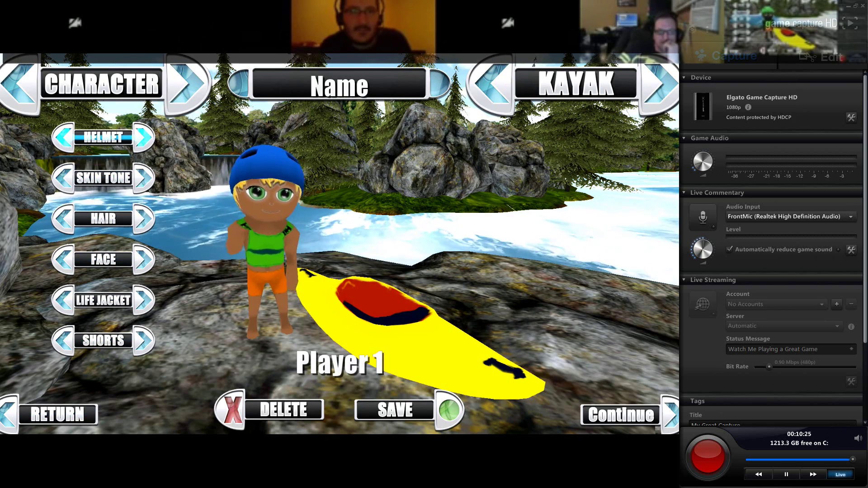
{"action": "key", "text": "Right"}
Step: Change Player 1's skin tone to a light pinkish shade
{"action": "key", "text": "Down"}
{"action": "key", "text": "Left"}
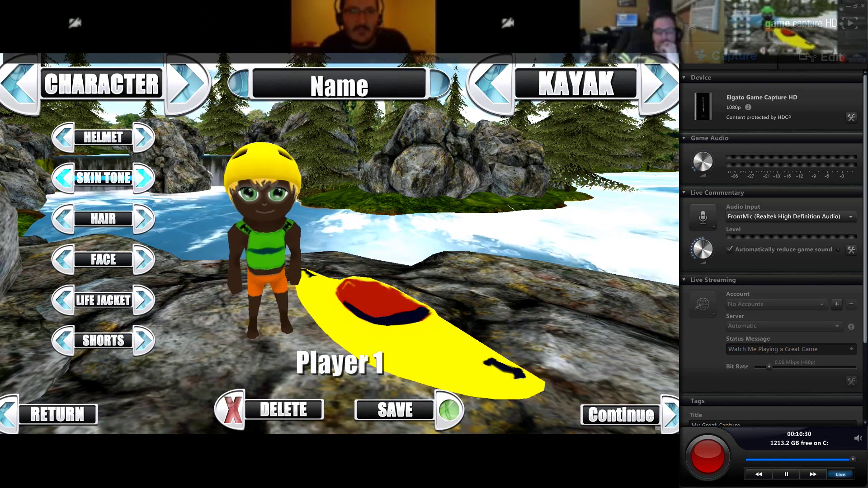
{"action": "key", "text": "Right"}
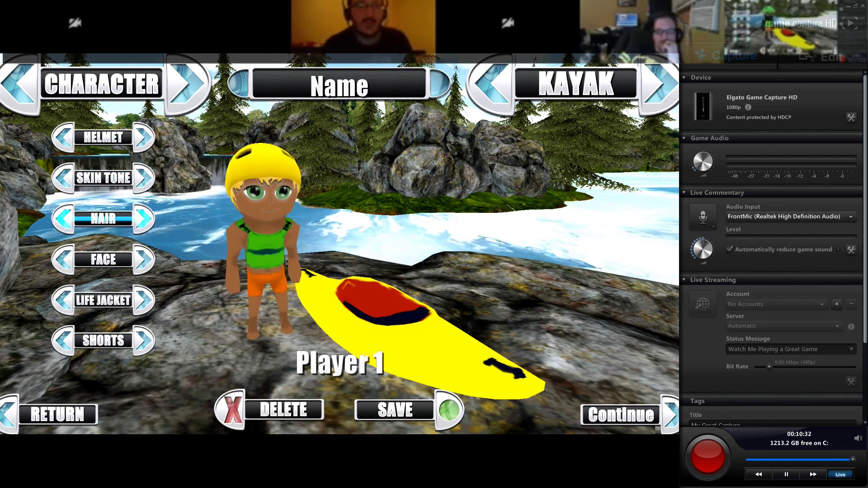
{"action": "key", "text": "Up"}
{"action": "key", "text": "Left"}
{"action": "key", "text": "Left"}
{"action": "key", "text": "Left"}
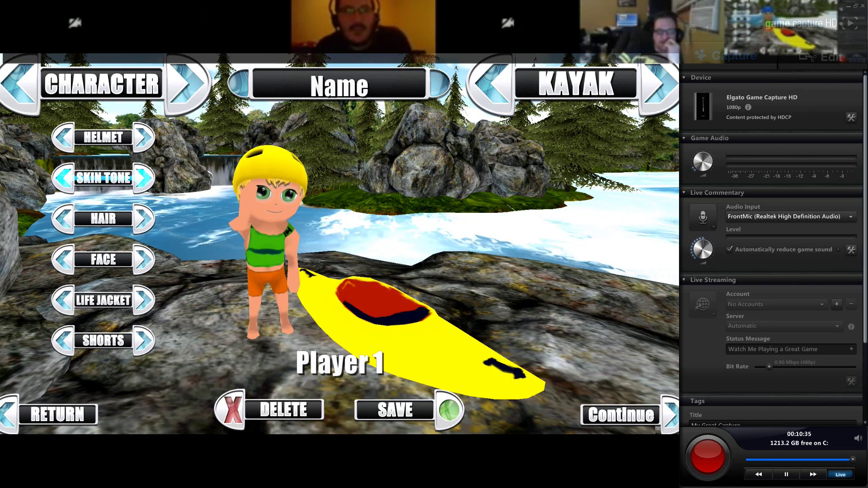
Step: Change Player 1's helmet color to orange
{"action": "key", "text": "Up"}
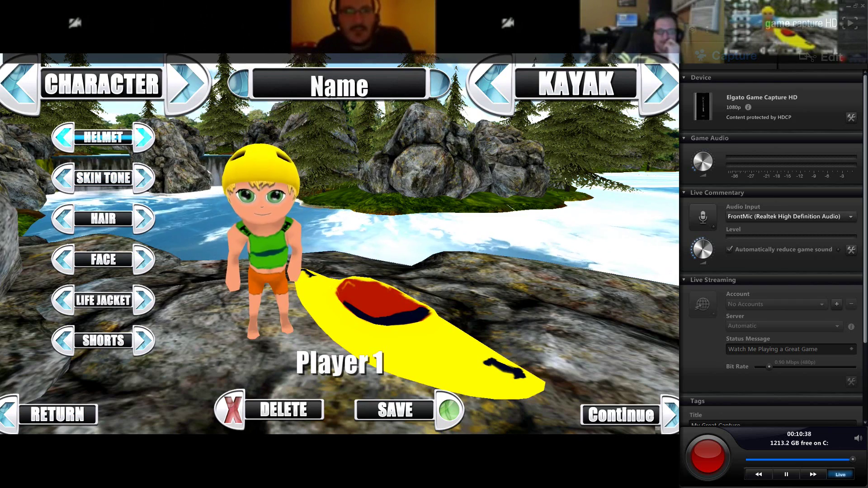
{"action": "key", "text": "Right"}
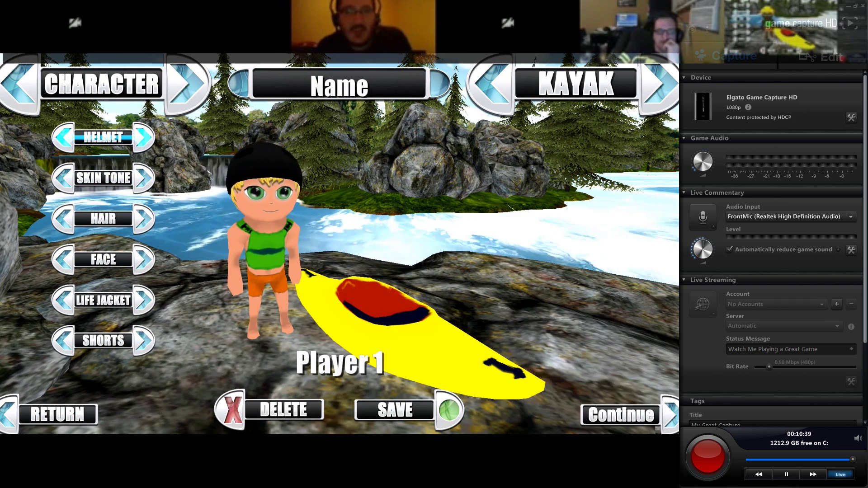
{"action": "key", "text": "Right"}
{"action": "key", "text": "Right"}
{"action": "key", "text": "Left"}
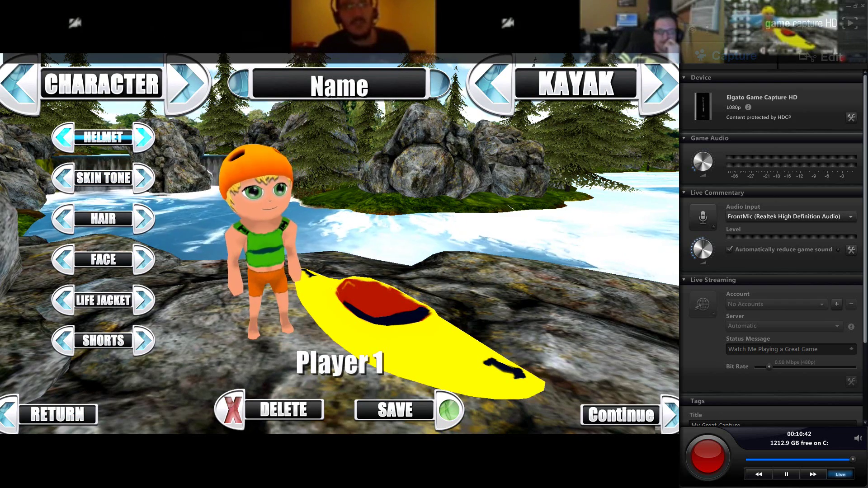
{"action": "key", "text": "Down"}
{"action": "key", "text": "Down"}
{"action": "key", "text": "Down"}
{"action": "key", "text": "Down"}
{"action": "key", "text": "Down"}
{"action": "key", "text": "Down"}
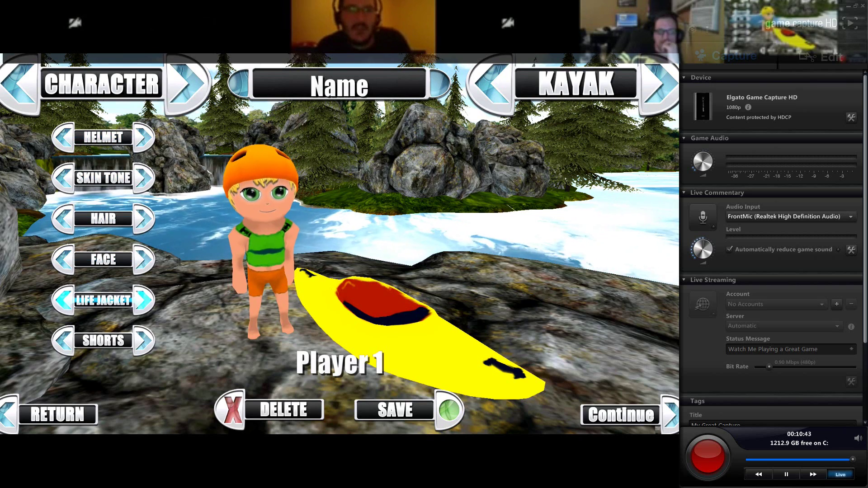
{"action": "key", "text": "Right"}
{"action": "key", "text": "Right"}
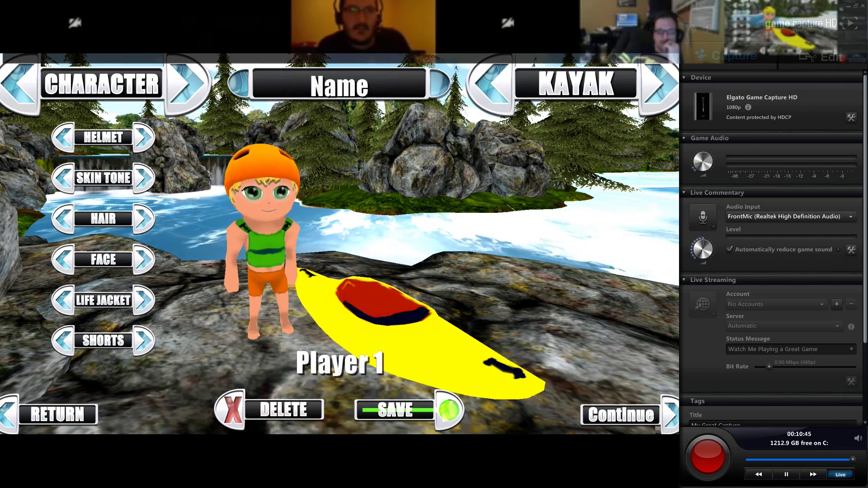
{"action": "key", "text": "Left"}
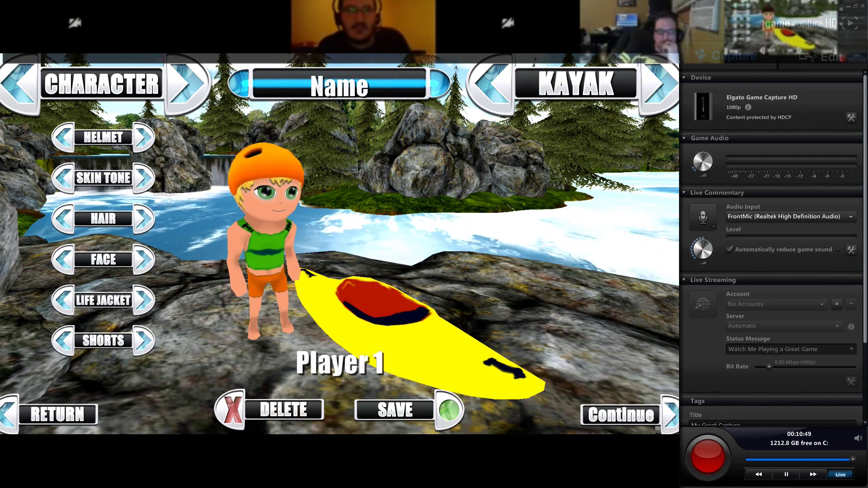
{"action": "key", "text": "Up"}
{"action": "key", "text": "Right"}
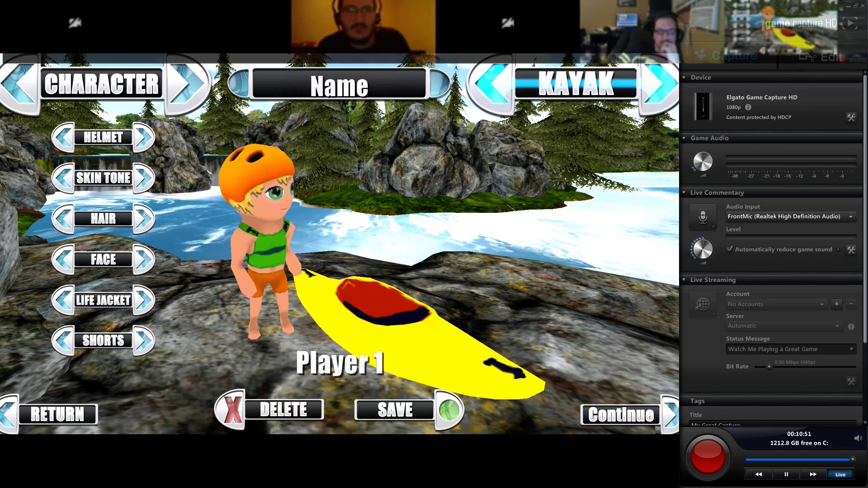
{"action": "key", "text": "Down"}
{"action": "key", "text": "Right"}
{"action": "key", "text": "Up"}
Step: Save the customized Player 1 character
{"action": "key", "text": "Down"}
{"action": "key", "text": "Down"}
{"action": "key", "text": "Down"}
{"action": "key", "text": "Down"}
{"action": "key", "text": "Down"}
{"action": "key", "text": "Down"}
{"action": "key", "text": "Down"}
{"action": "key", "text": "Right"}
{"action": "key", "text": "Right"}
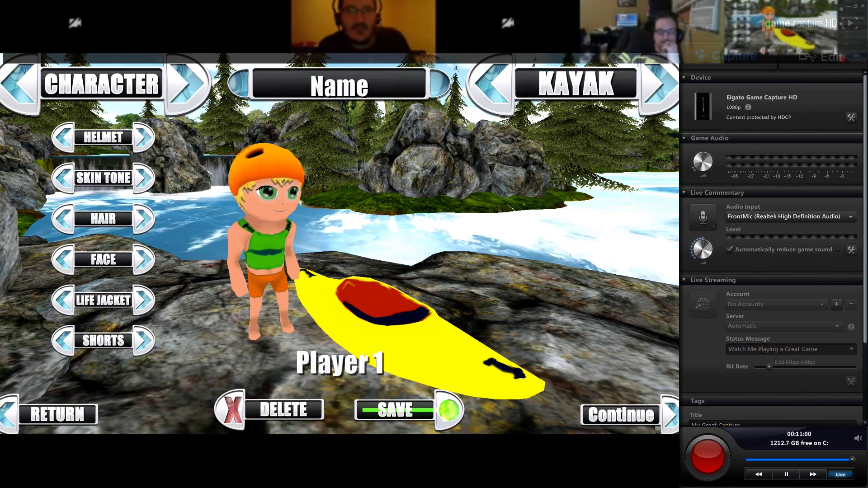
{"action": "key", "text": "Up"}
{"action": "key", "text": "Down"}
{"action": "key", "text": "Right"}
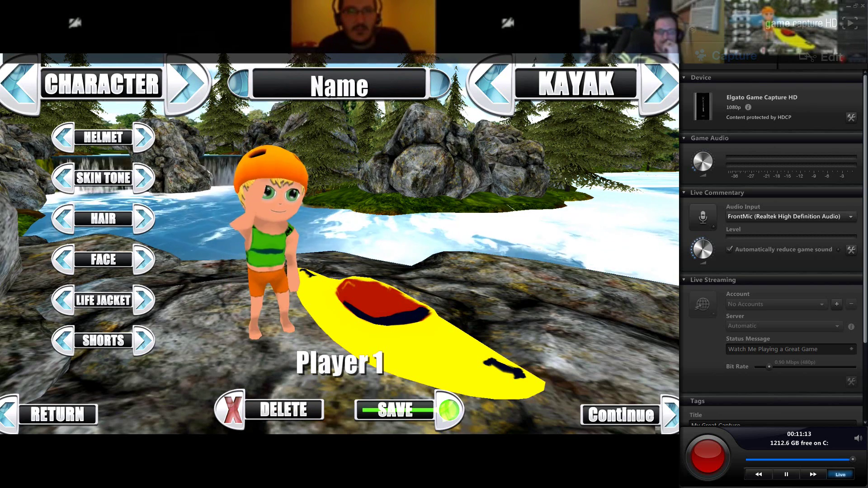
{"action": "key", "text": "Left"}
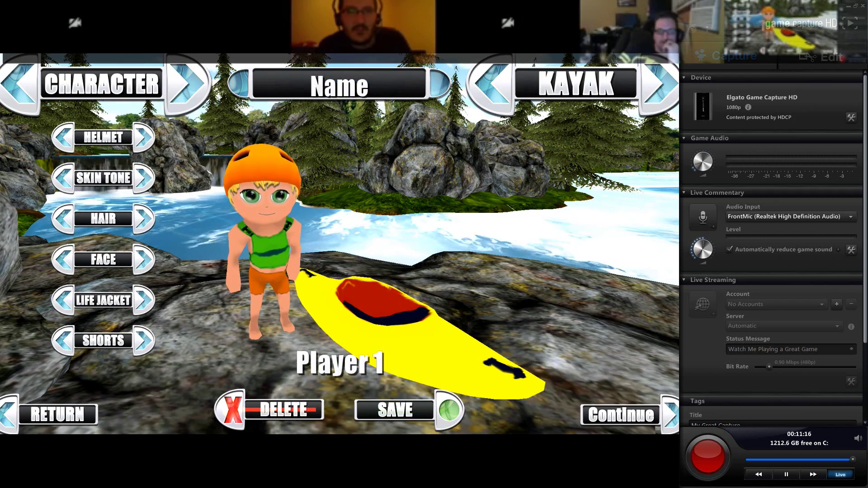
{"action": "key", "text": "Right"}
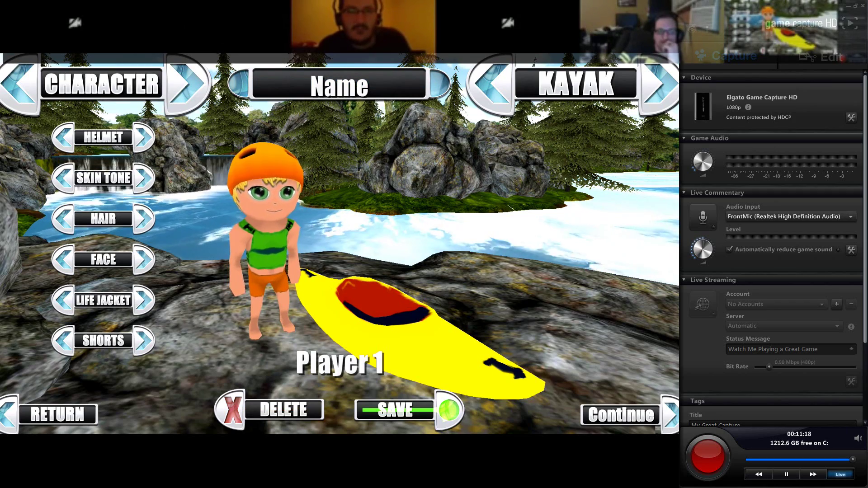
{"action": "key", "text": "Return"}
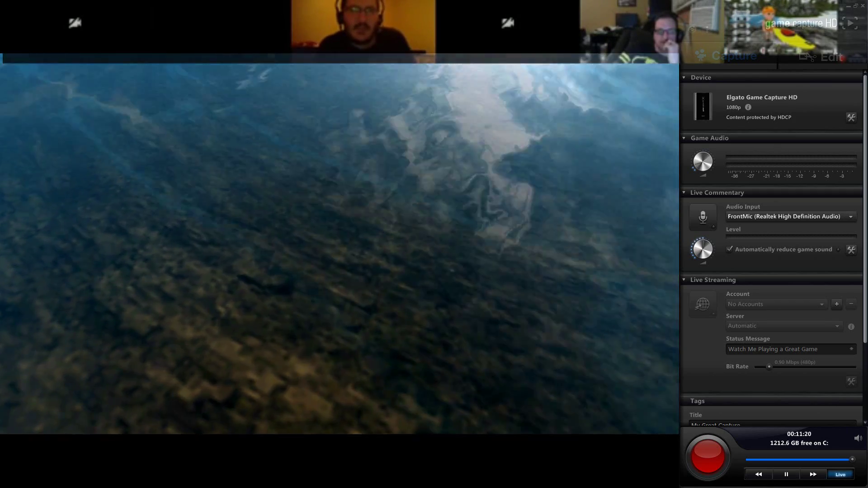